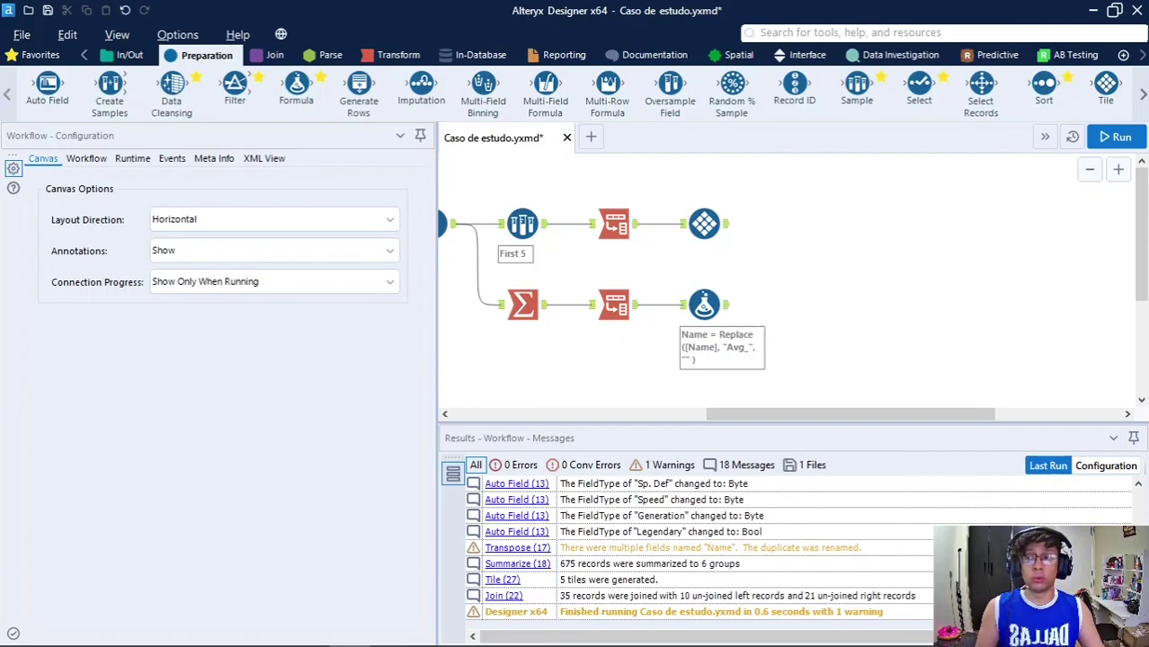
- Add a Join tool, connecting the Tile output to its left input and the Formula output to its right input
{"action": "left_click", "coordinate": [270, 55]}
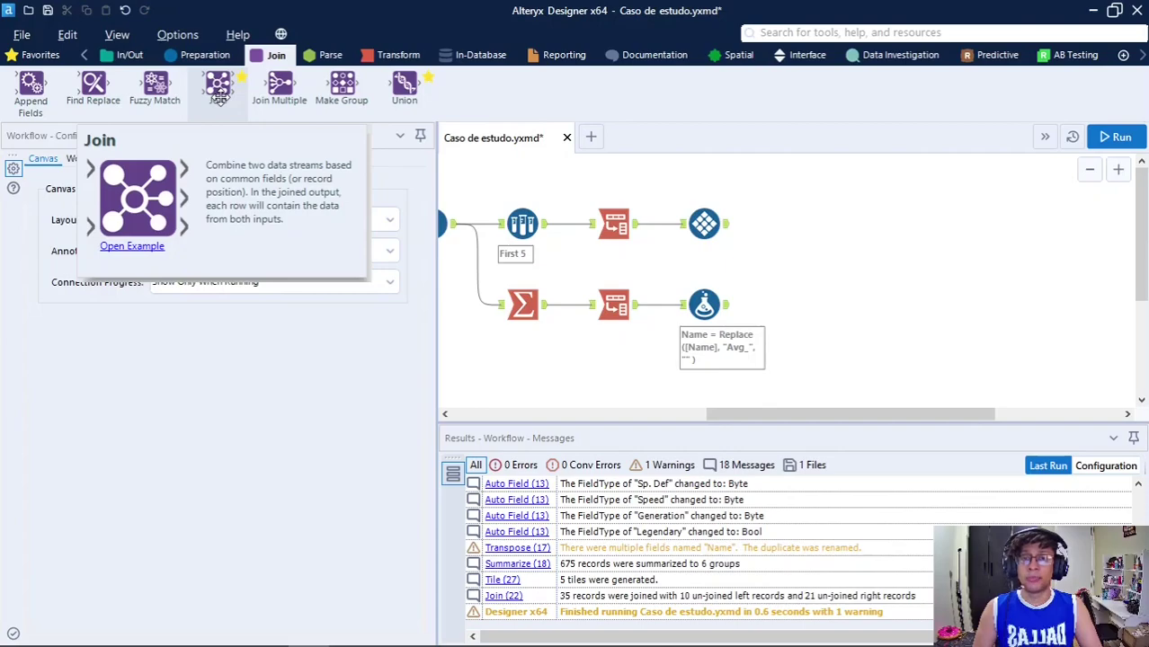
{"action": "left_click_drag", "start_coordinate": [223, 90], "coordinate": [854, 241]}
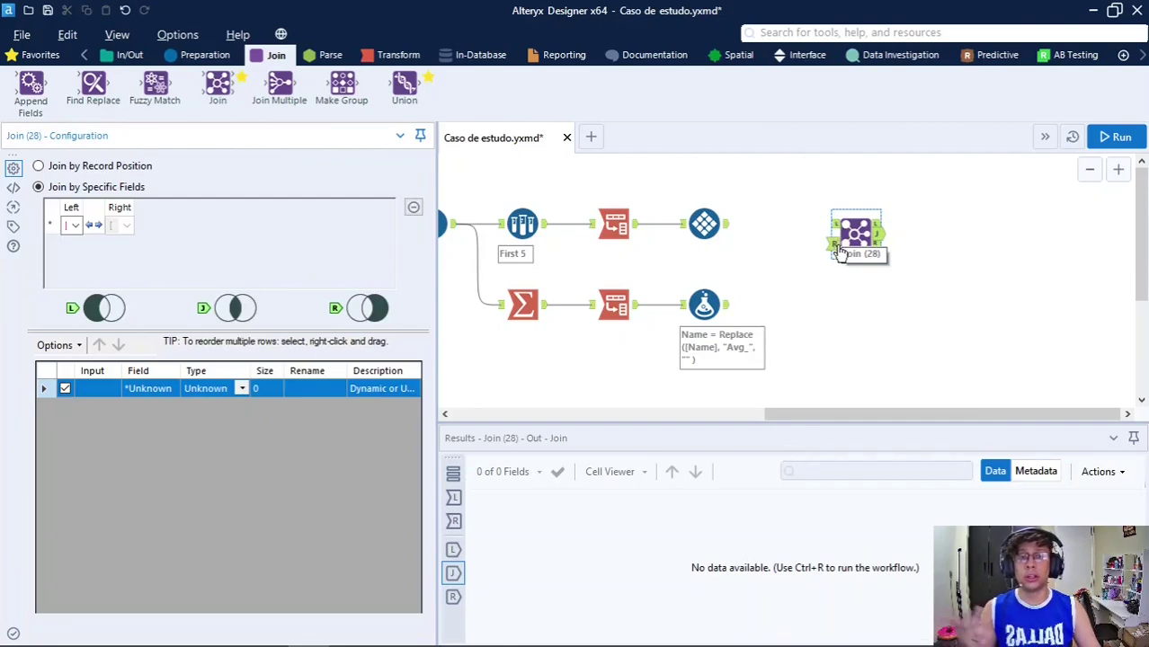
{"action": "left_click_drag", "start_coordinate": [832, 225], "coordinate": [729, 229]}
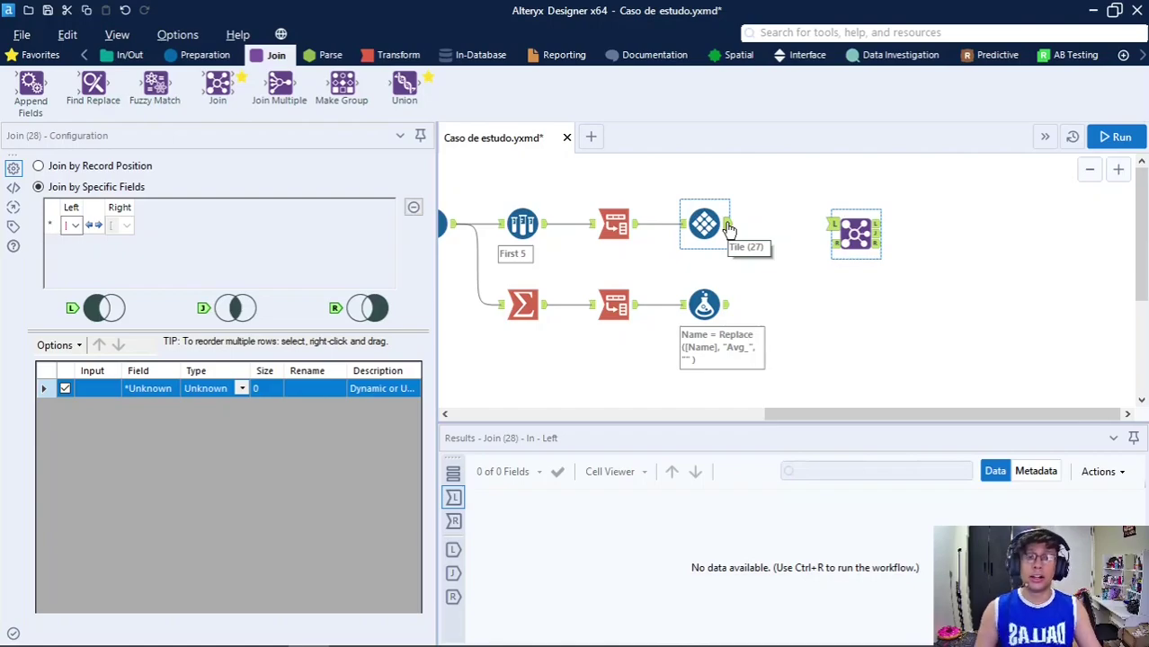
{"action": "left_click", "coordinate": [729, 231]}
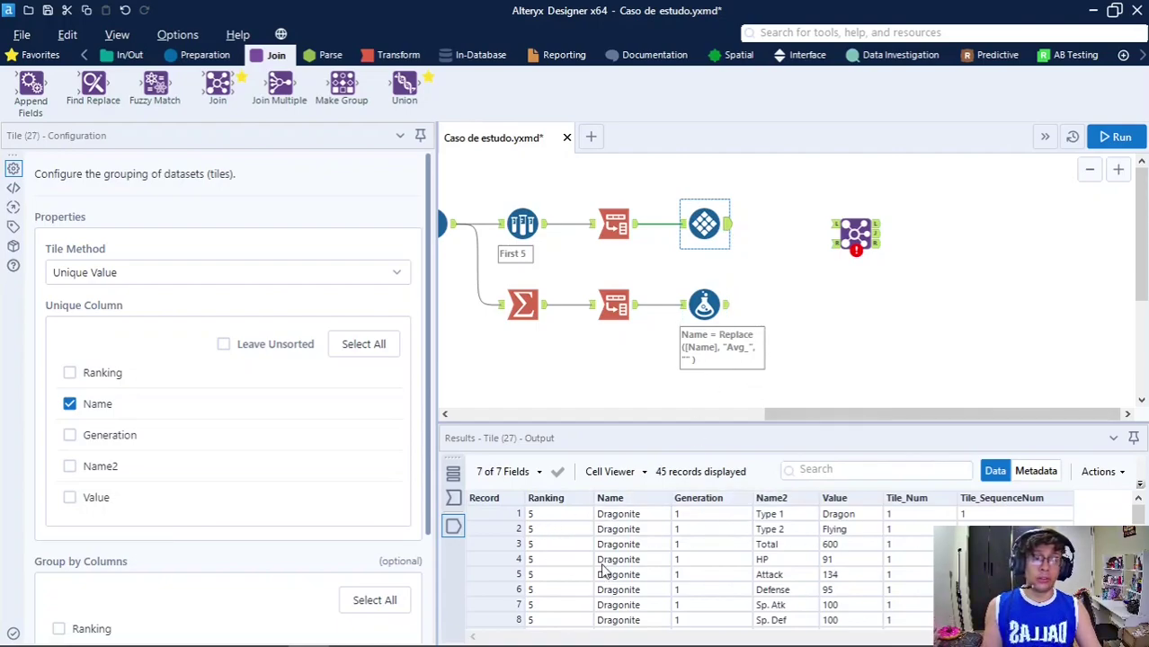
{"action": "left_click_drag", "start_coordinate": [728, 224], "coordinate": [840, 230]}
{"action": "left_click", "coordinate": [714, 306]}
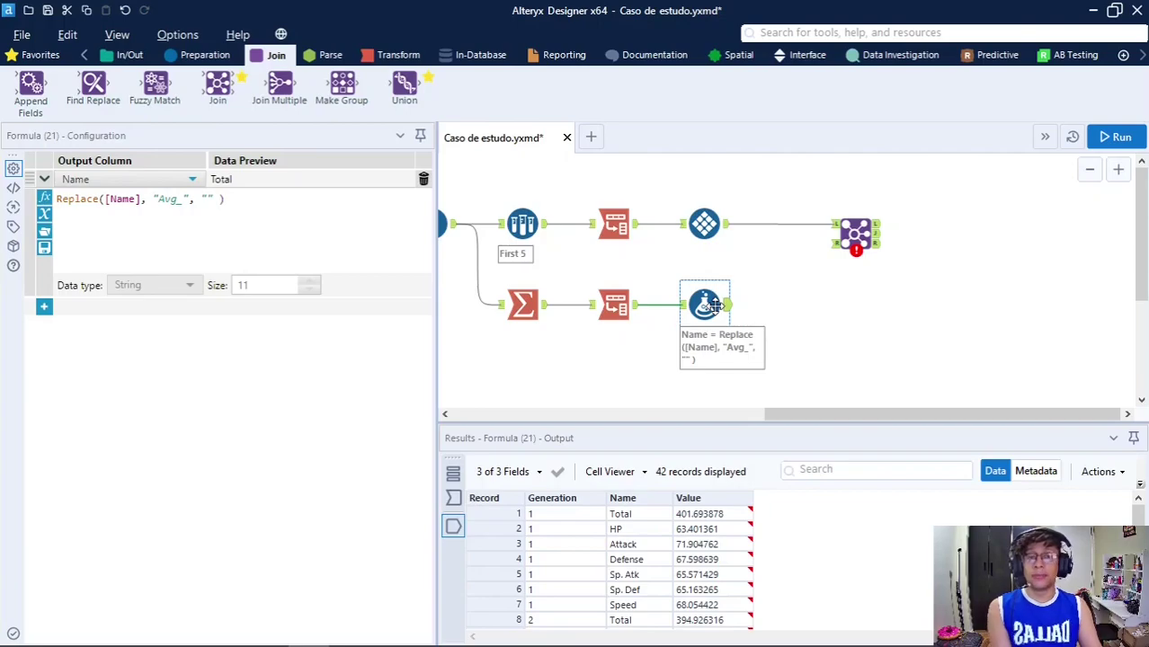
{"action": "left_click_drag", "start_coordinate": [728, 306], "coordinate": [818, 256]}
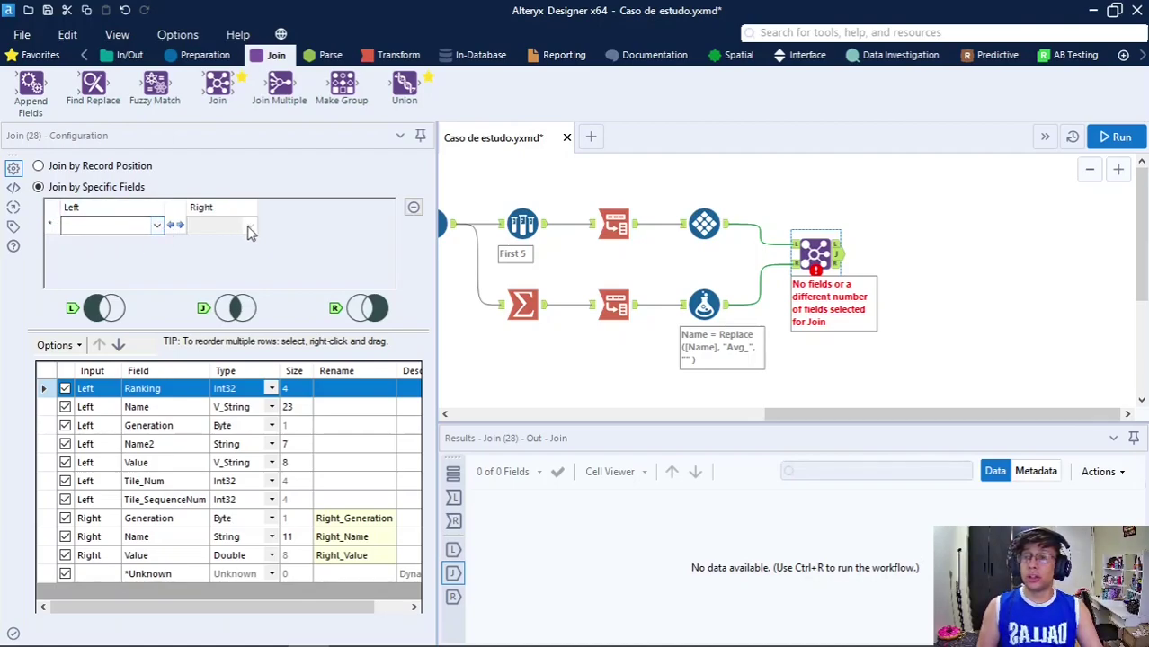
- Configure the join by specific fields, matching left Generation to right Generation and left Name2 to right Name
{"action": "left_click", "coordinate": [159, 227]}
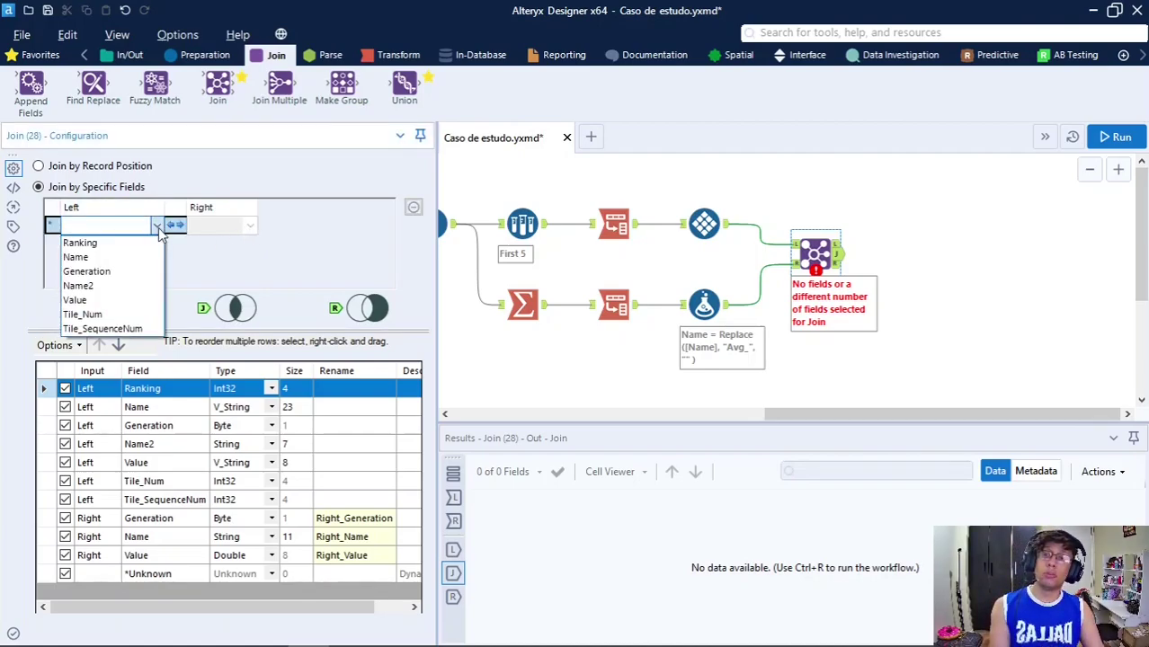
{"action": "left_click", "coordinate": [154, 276]}
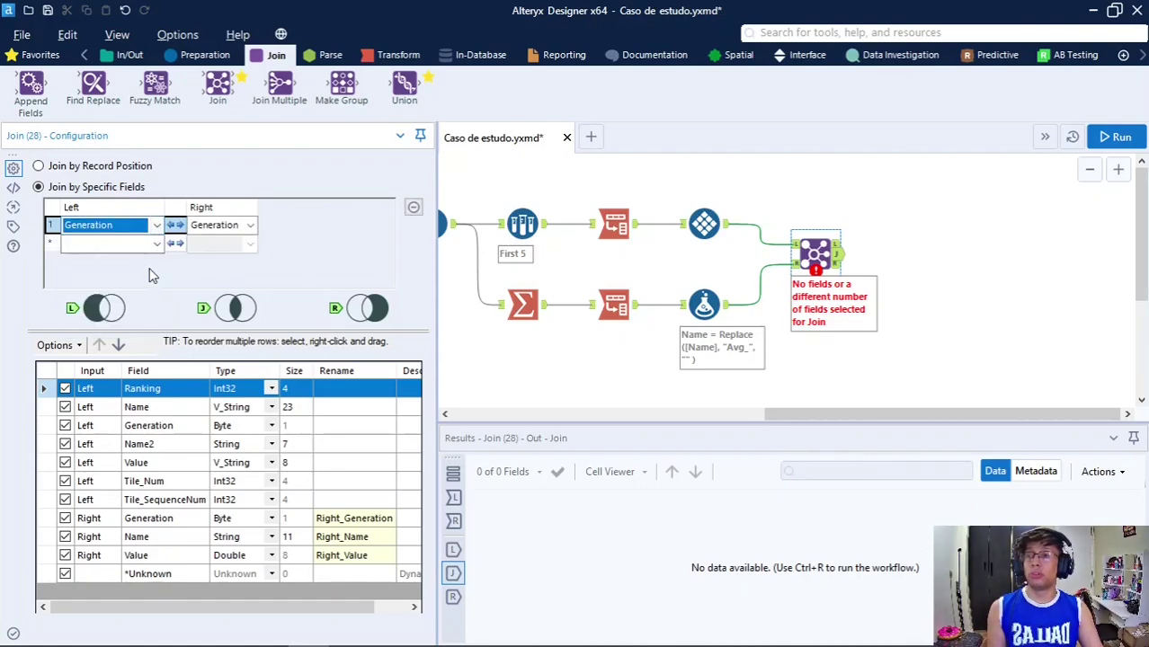
{"action": "left_click", "coordinate": [251, 228]}
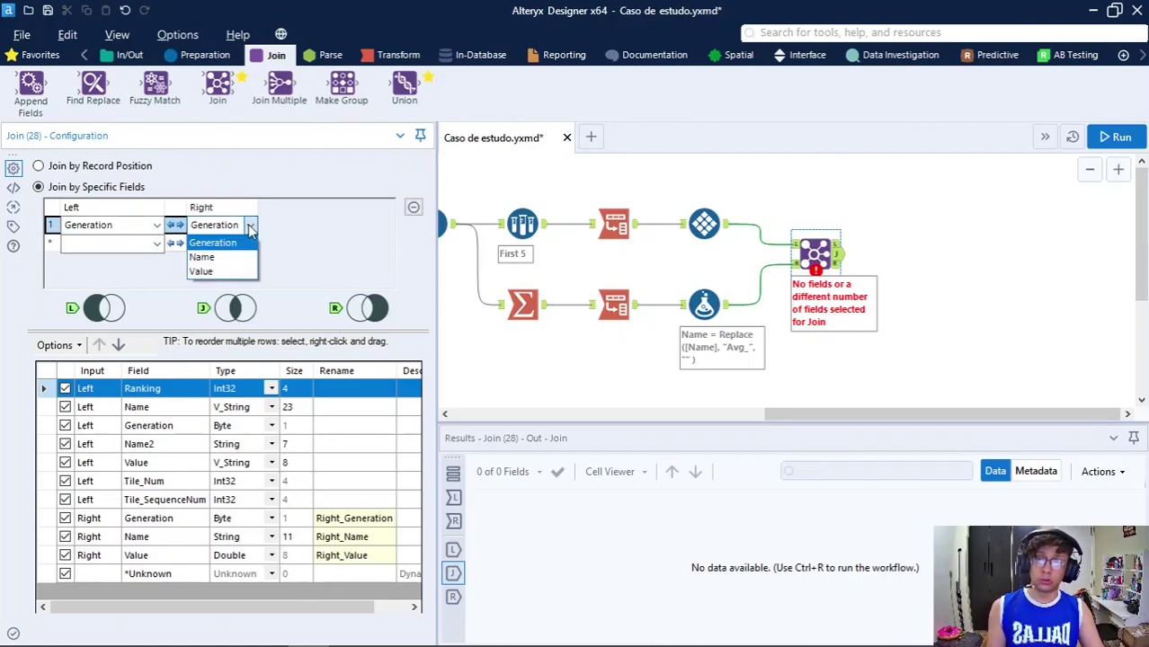
{"action": "left_click", "coordinate": [325, 185]}
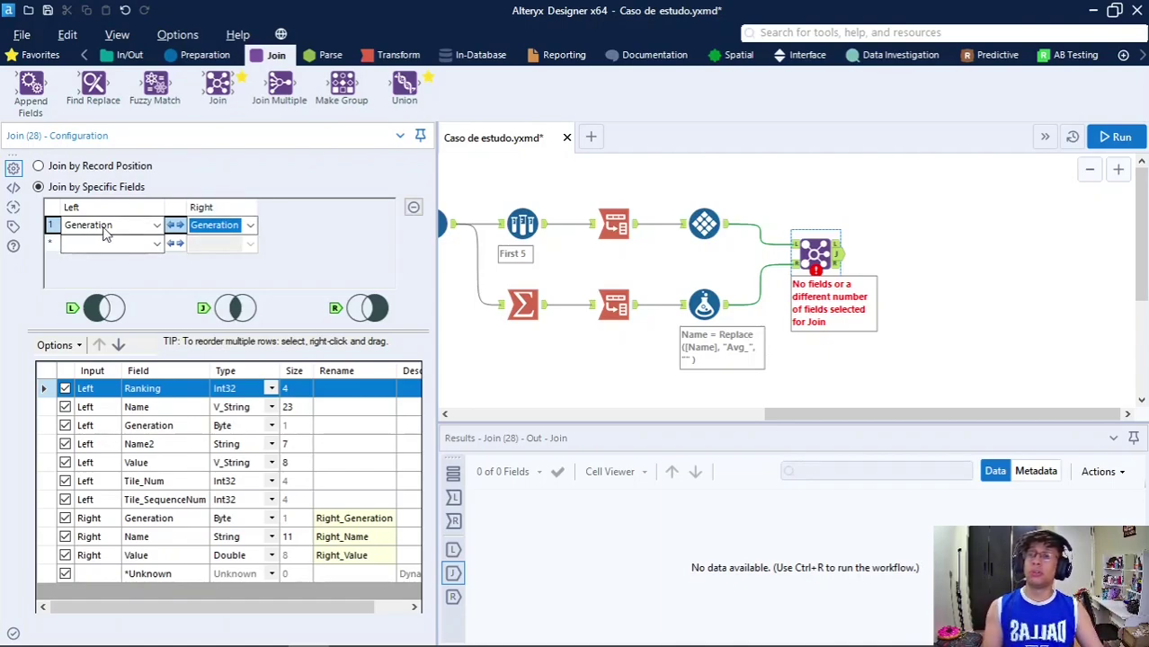
{"action": "left_click", "coordinate": [155, 247]}
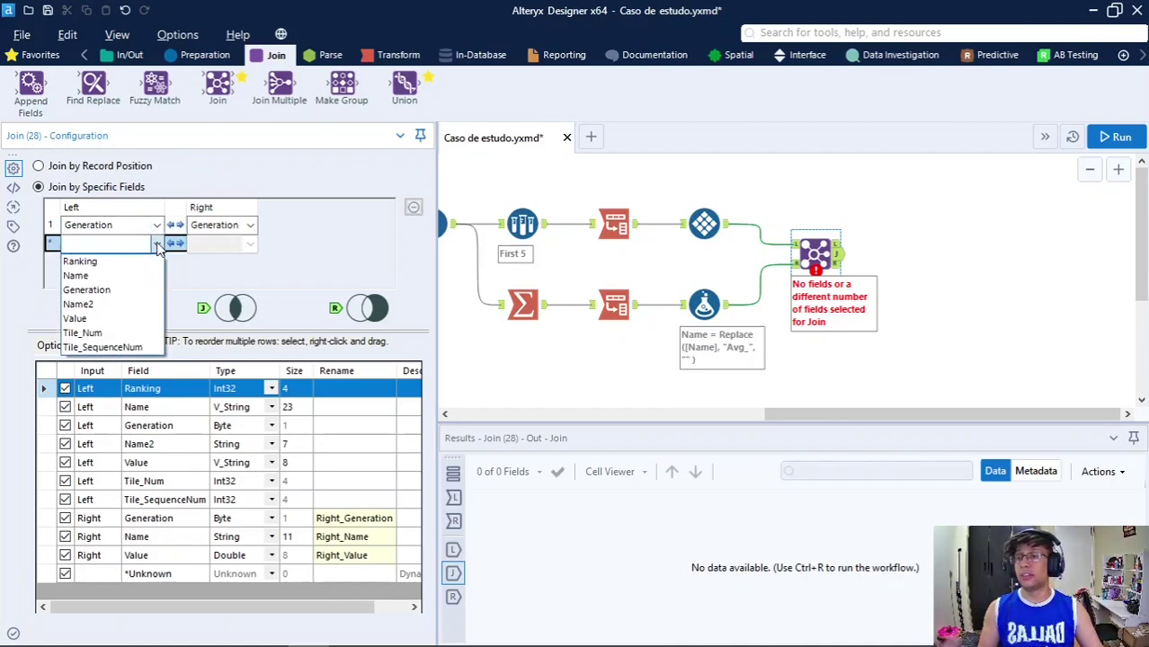
{"action": "left_click", "coordinate": [110, 305]}
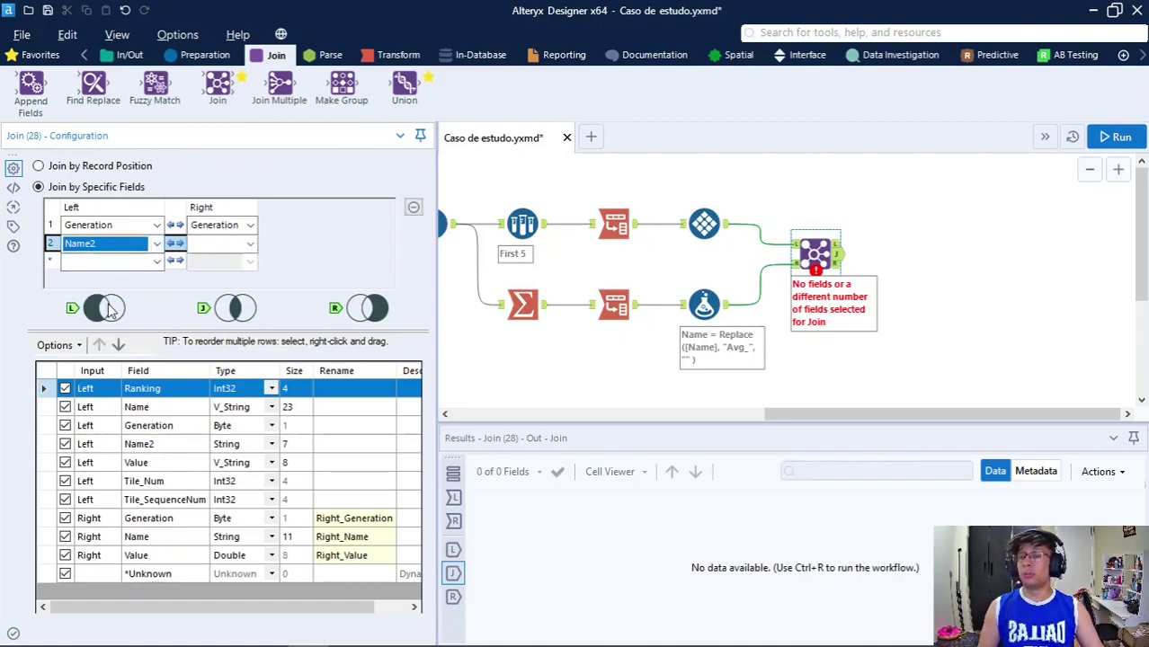
{"action": "left_click", "coordinate": [250, 243]}
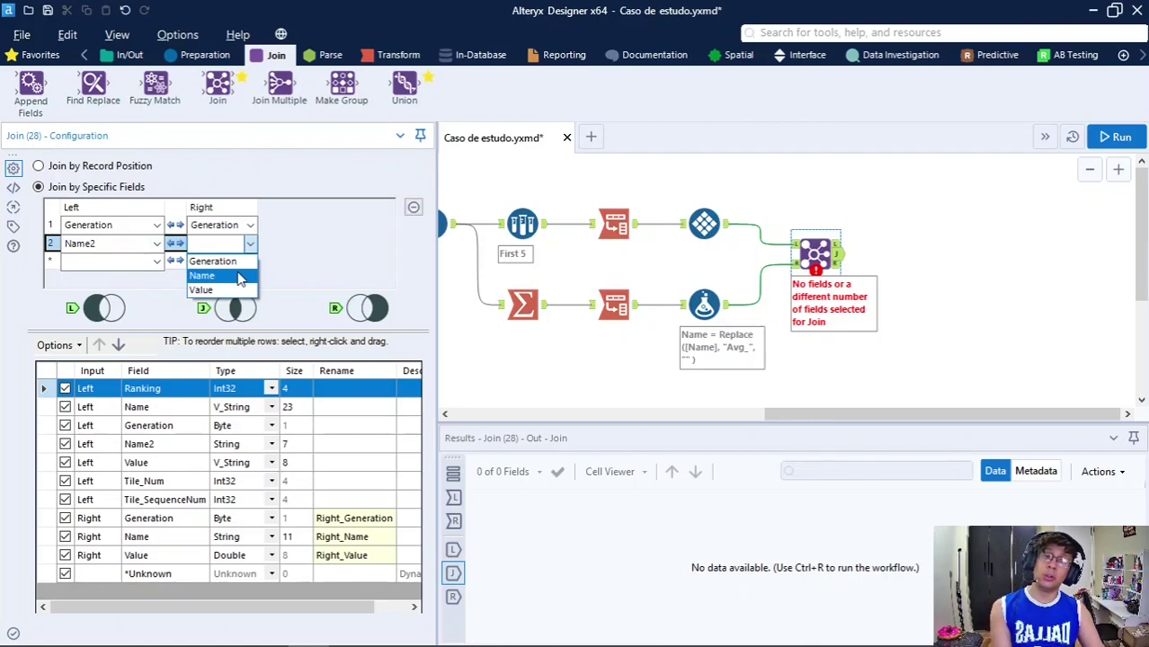
{"action": "left_click", "coordinate": [241, 277]}
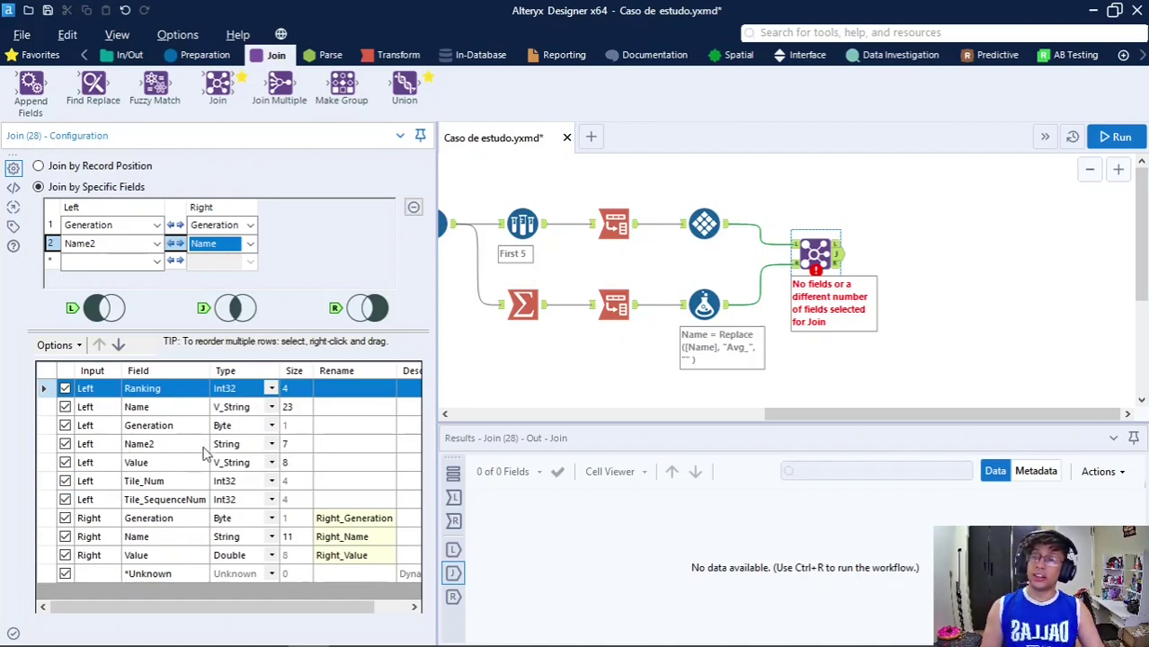
- Exclude the right Generation, right Name and *Unknown fields from the Join output, keeping the join by specific fields
{"action": "left_click", "coordinate": [65, 519]}
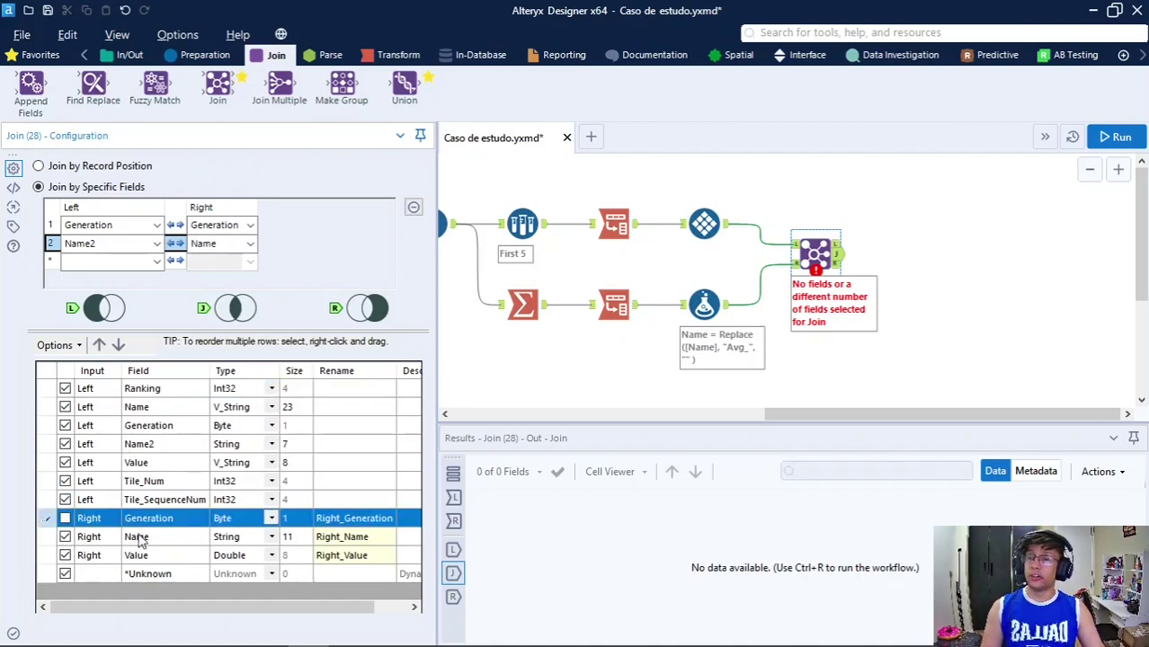
{"action": "left_click", "coordinate": [65, 537]}
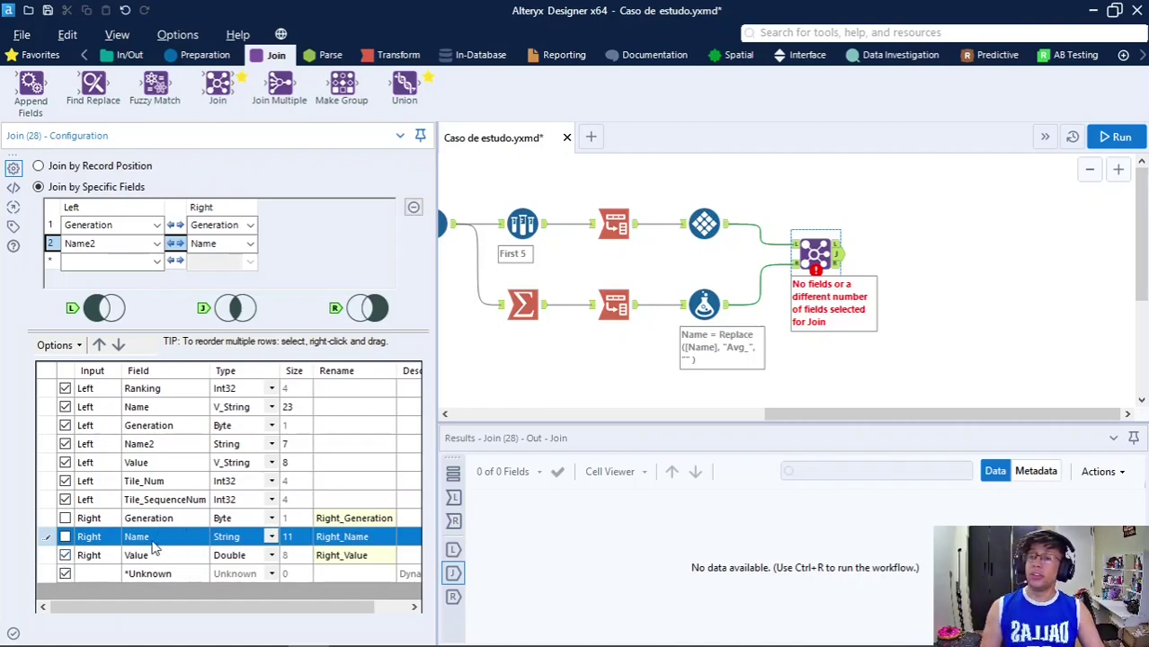
{"action": "left_click", "coordinate": [65, 574]}
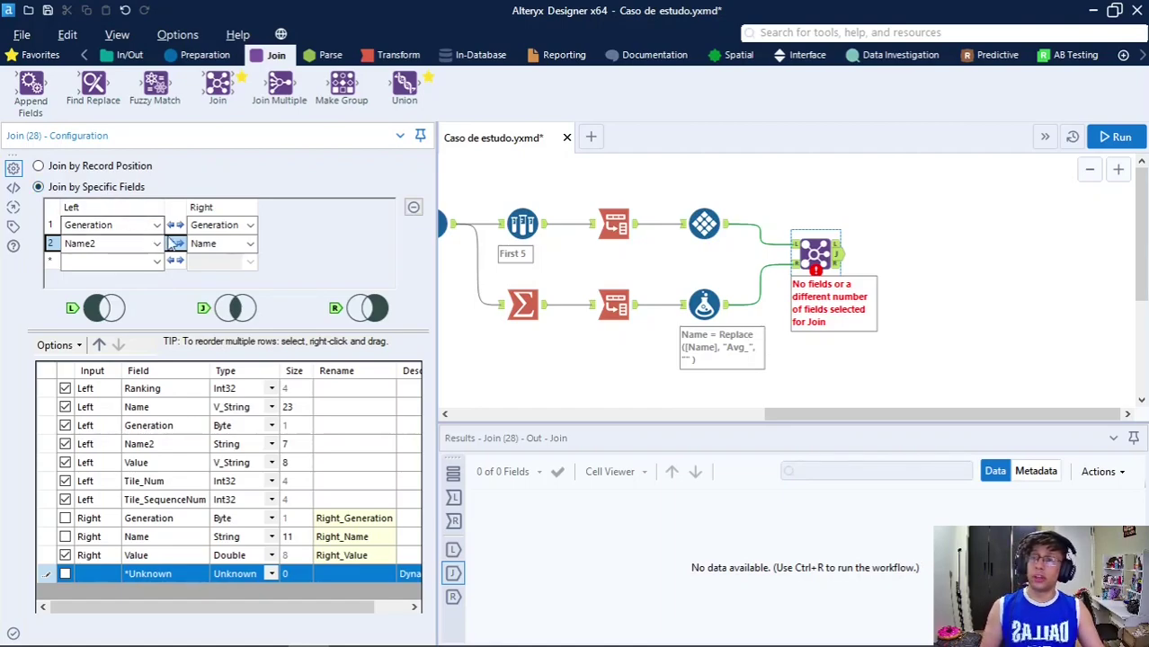
{"action": "left_click", "coordinate": [59, 169]}
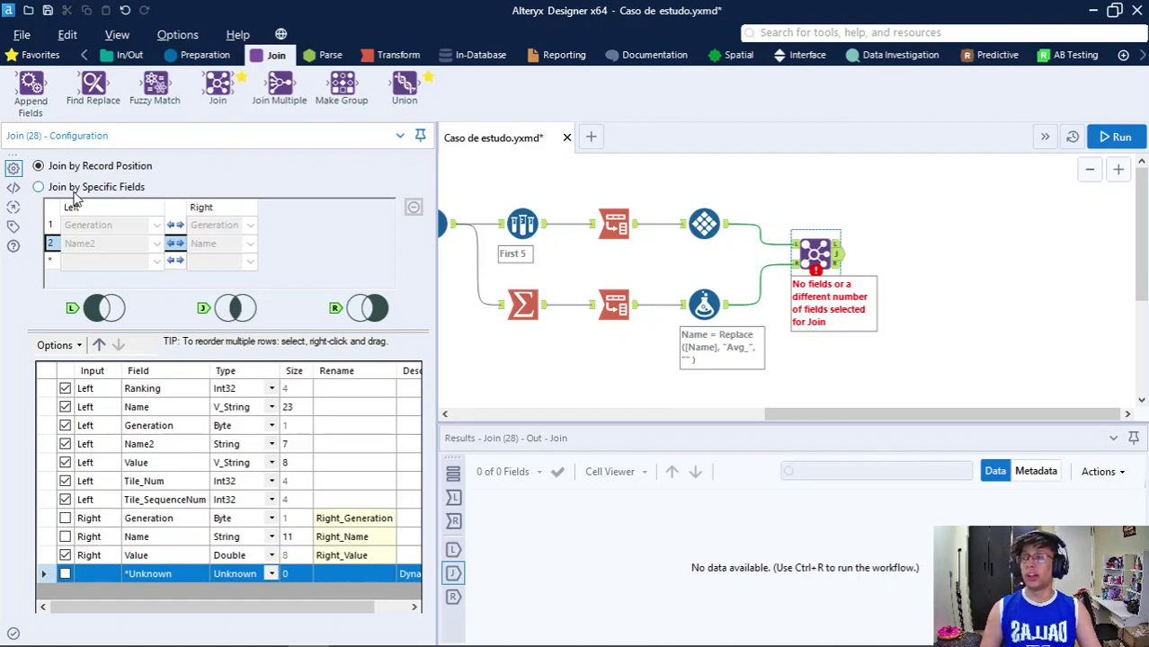
{"action": "left_click", "coordinate": [76, 190]}
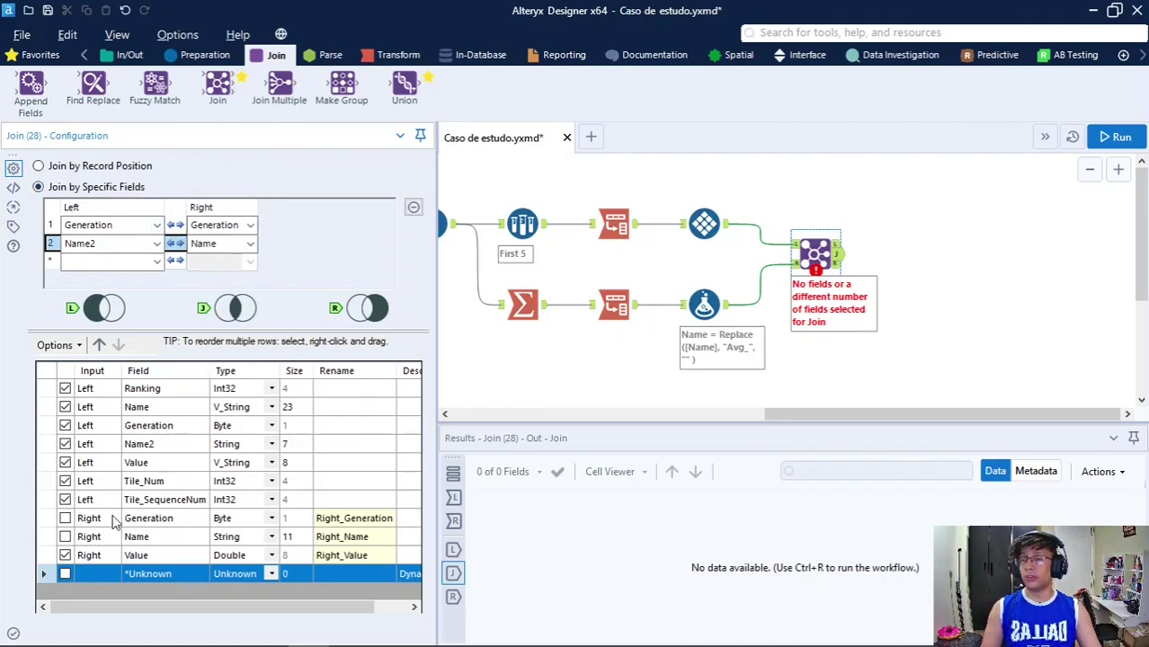
- Run the workflow and view the Join tool's joined output through to the Right_Value column
{"action": "left_click", "coordinate": [1114, 139]}
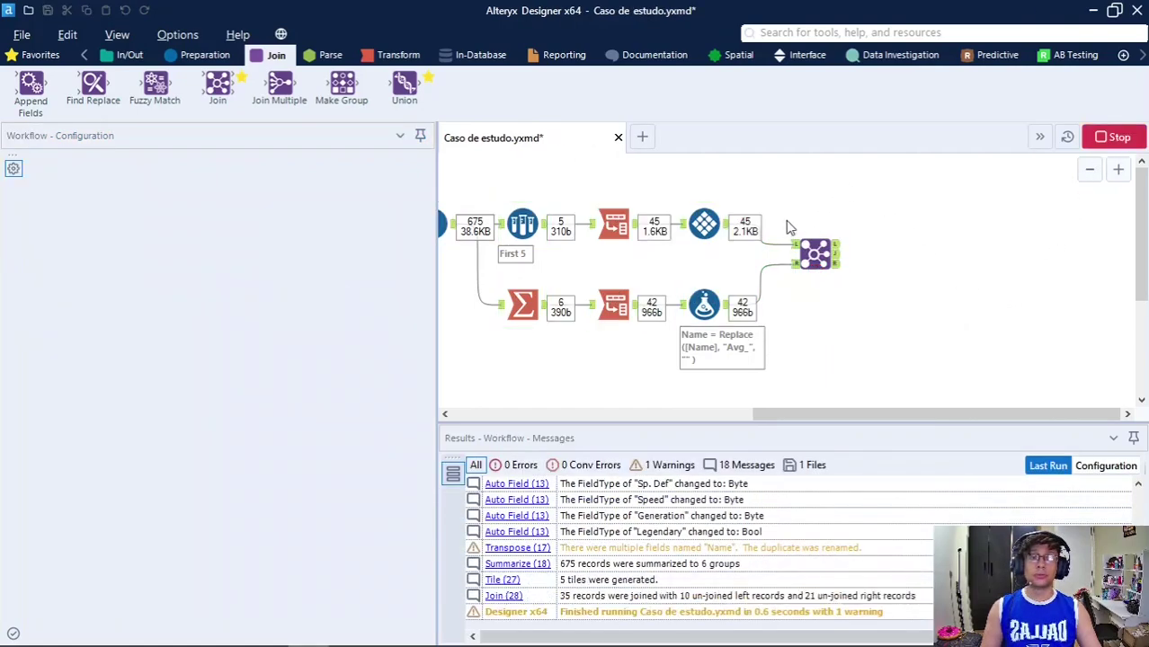
{"action": "left_click", "coordinate": [740, 405]}
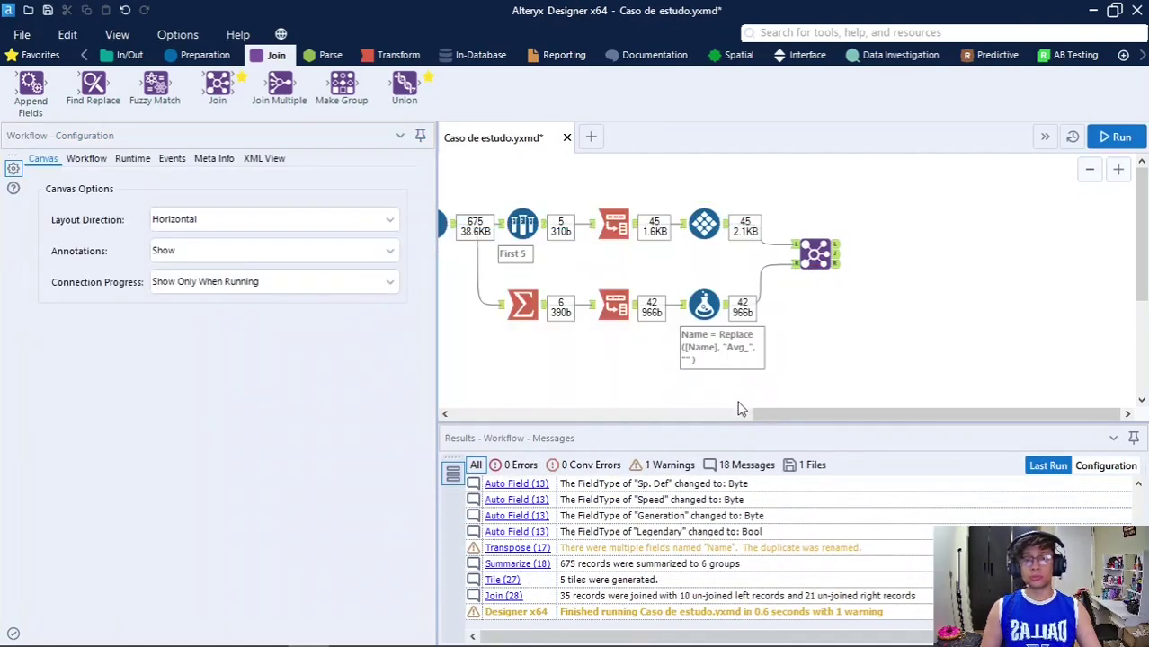
{"action": "left_click", "coordinate": [835, 259]}
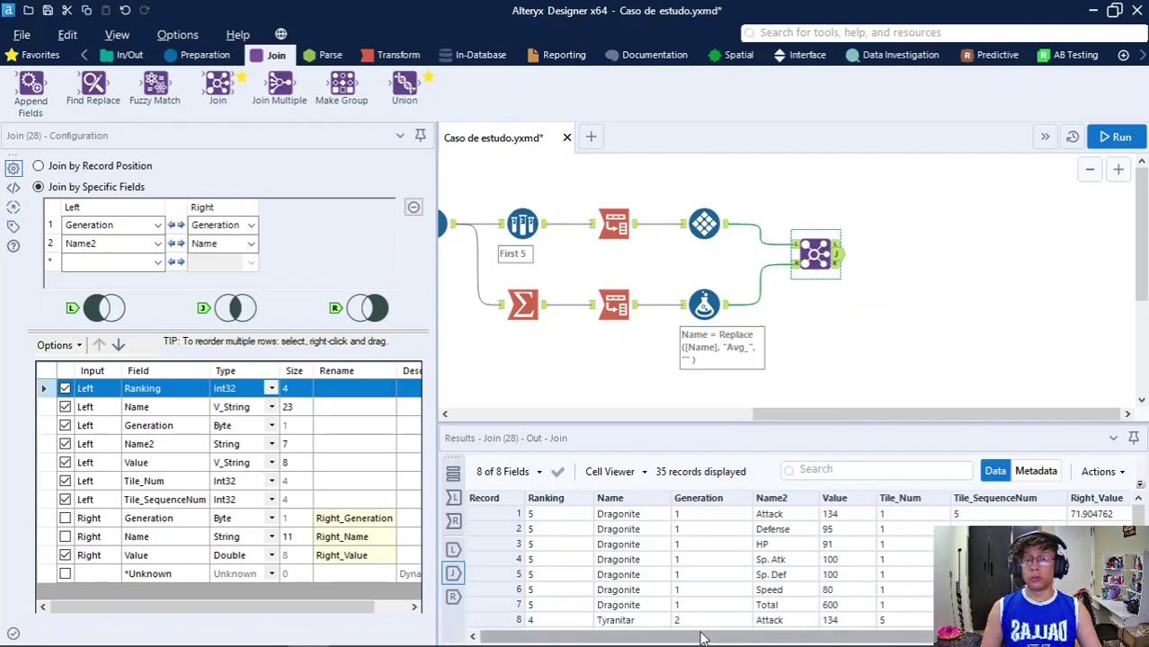
{"action": "left_click_drag", "start_coordinate": [699, 635], "coordinate": [745, 637]}
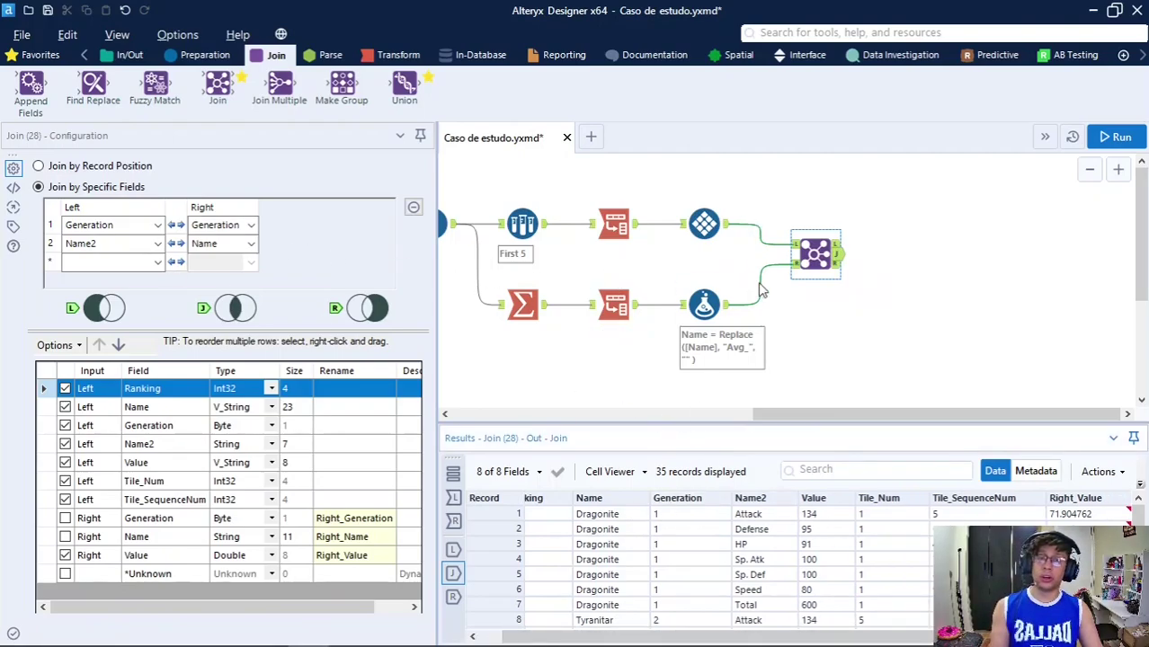
- Examine the unmatched records in the Join tool's left and right outputs
{"action": "left_click", "coordinate": [838, 245]}
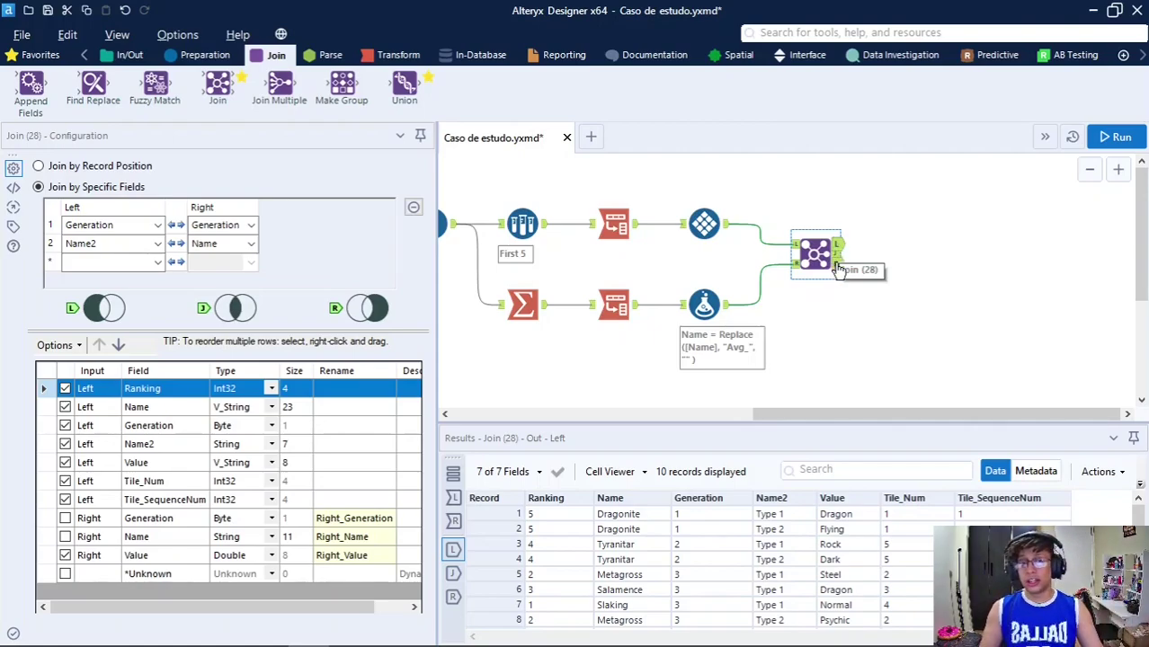
{"action": "left_click", "coordinate": [837, 264]}
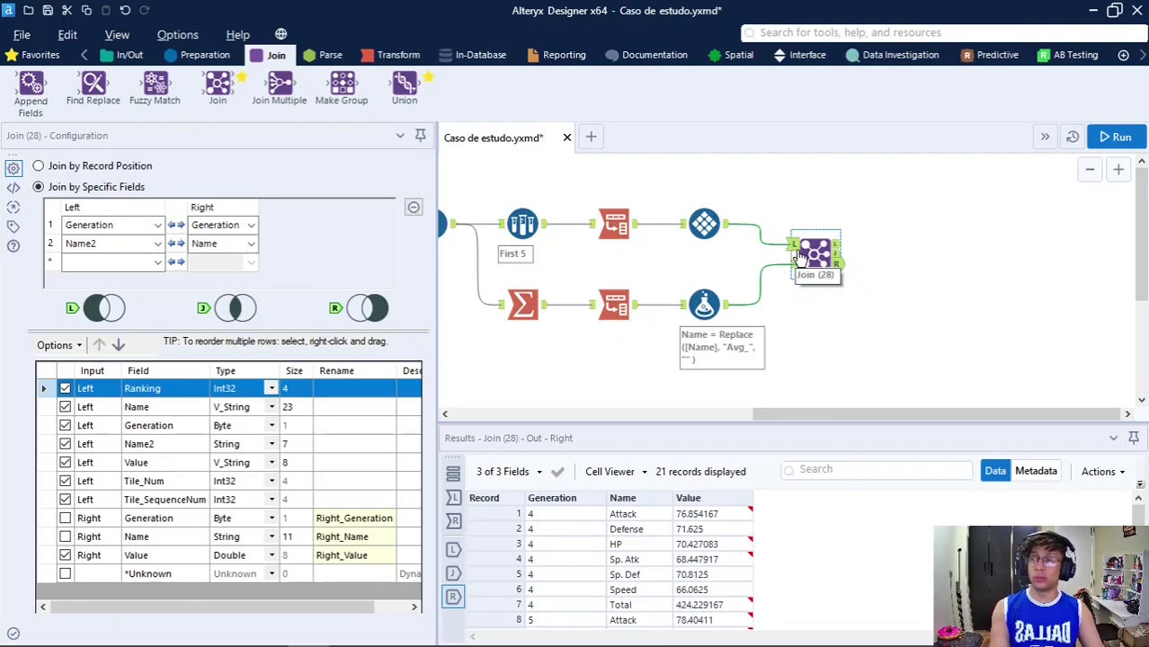
{"action": "left_click", "coordinate": [807, 206]}
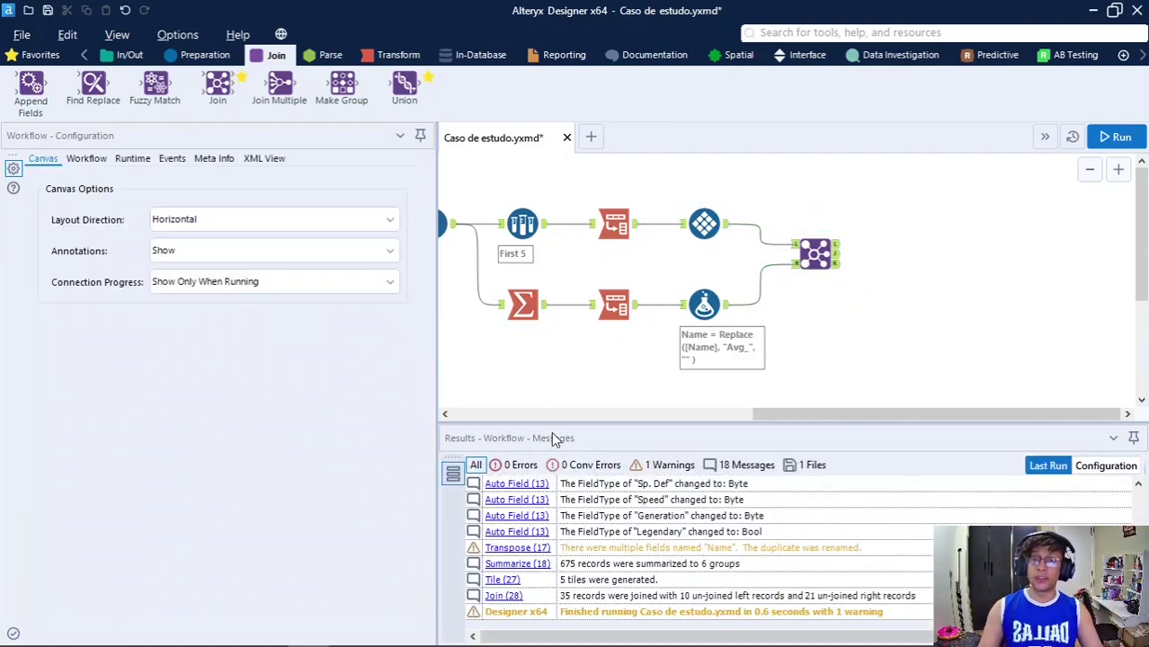
- Switch to the "Lógica join" presentation in PowerPoint and examine how Caso 1 matches Fonte A and Fonte B rows by key
{"action": "key", "text": "super"}
{"action": "left_click", "coordinate": [391, 630]}
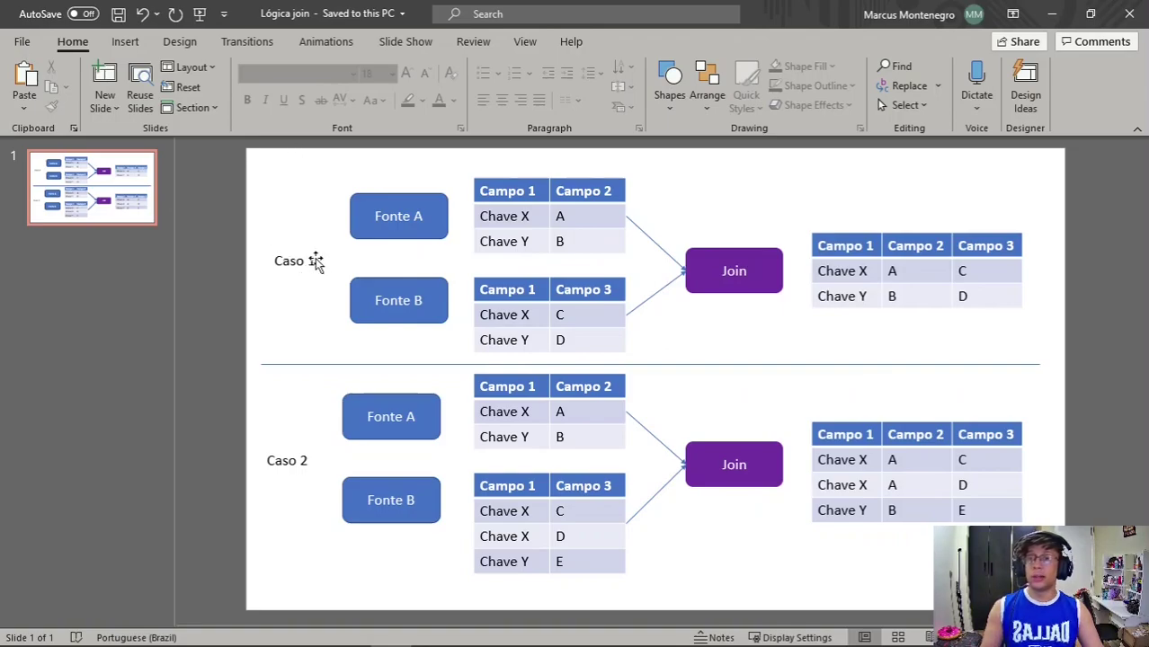
{"action": "left_click", "coordinate": [495, 217]}
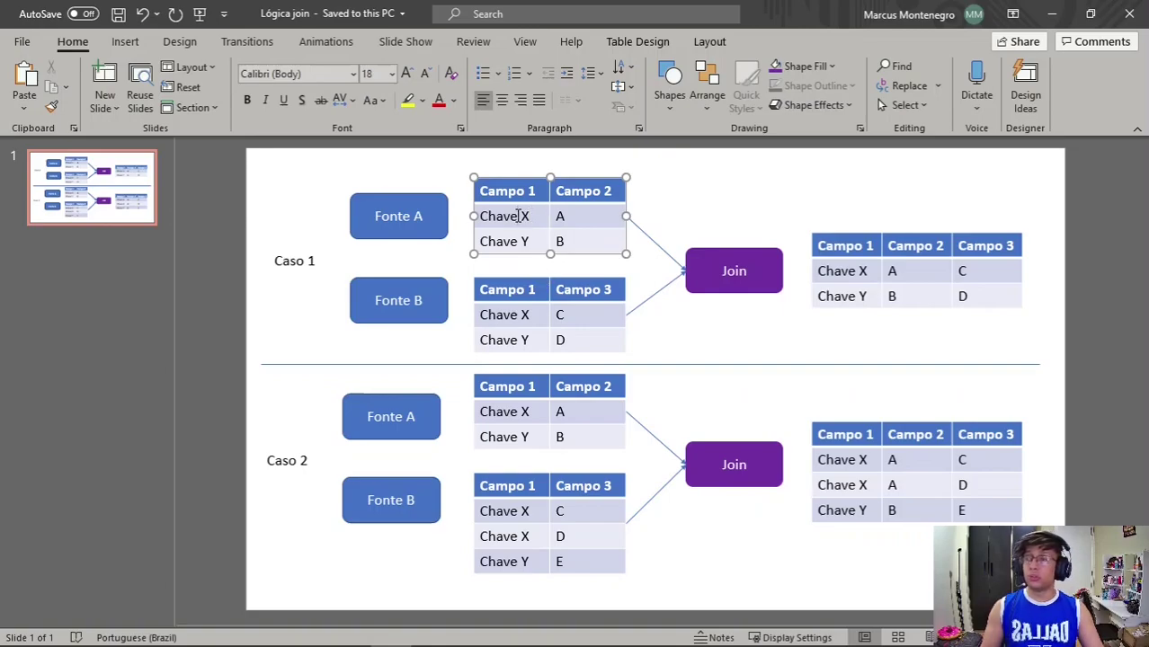
{"action": "double_click", "coordinate": [525, 315]}
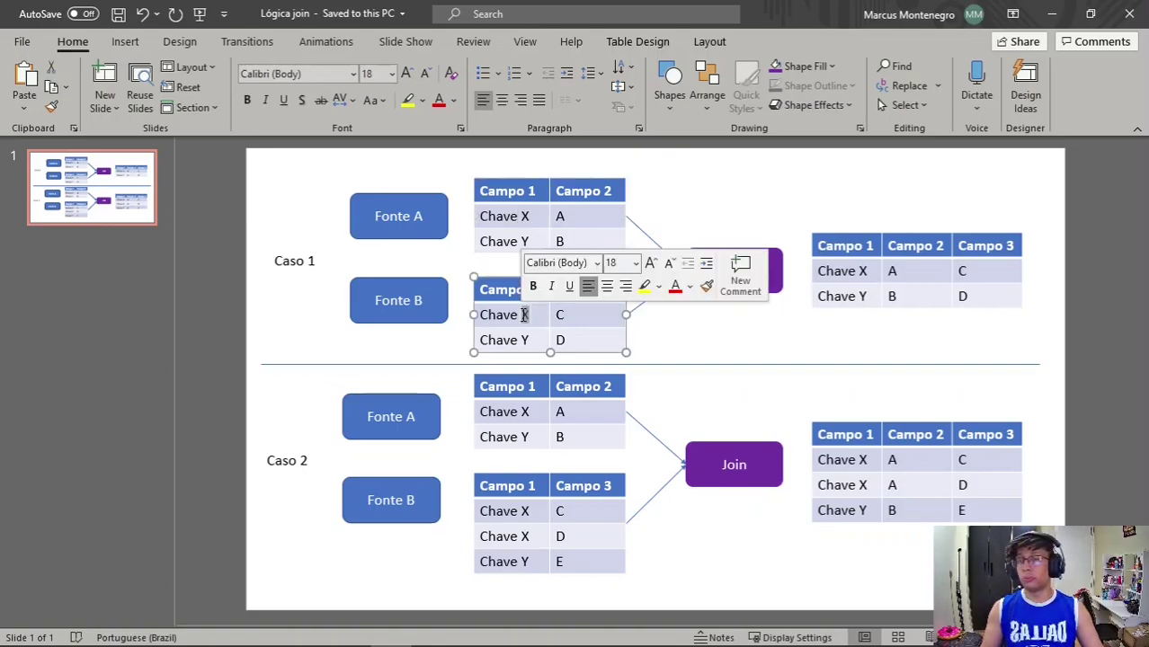
{"action": "left_click", "coordinate": [579, 218]}
{"action": "left_click", "coordinate": [889, 270]}
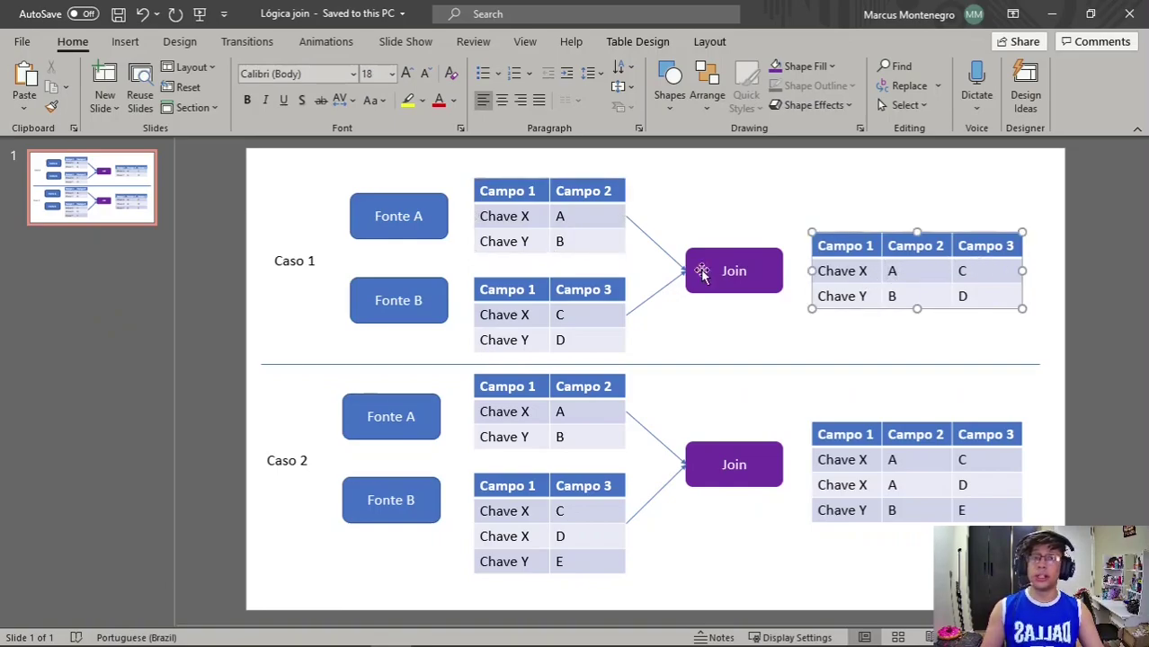
{"action": "double_click", "coordinate": [525, 215]}
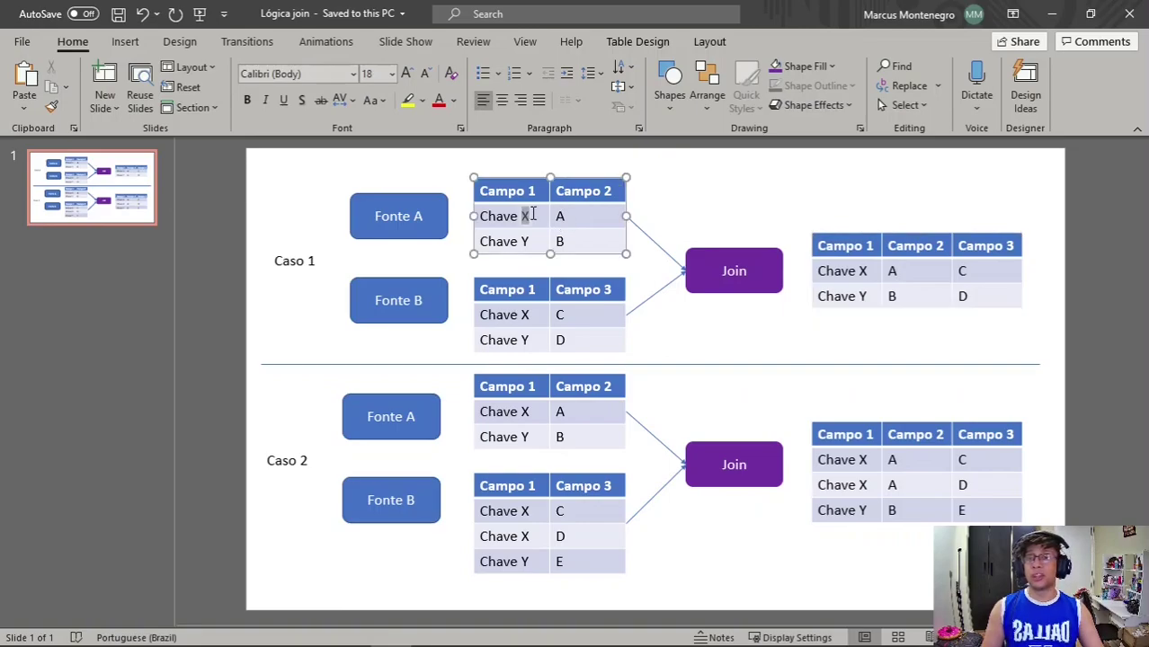
{"action": "double_click", "coordinate": [523, 311]}
{"action": "key", "text": "ctrl+z"}
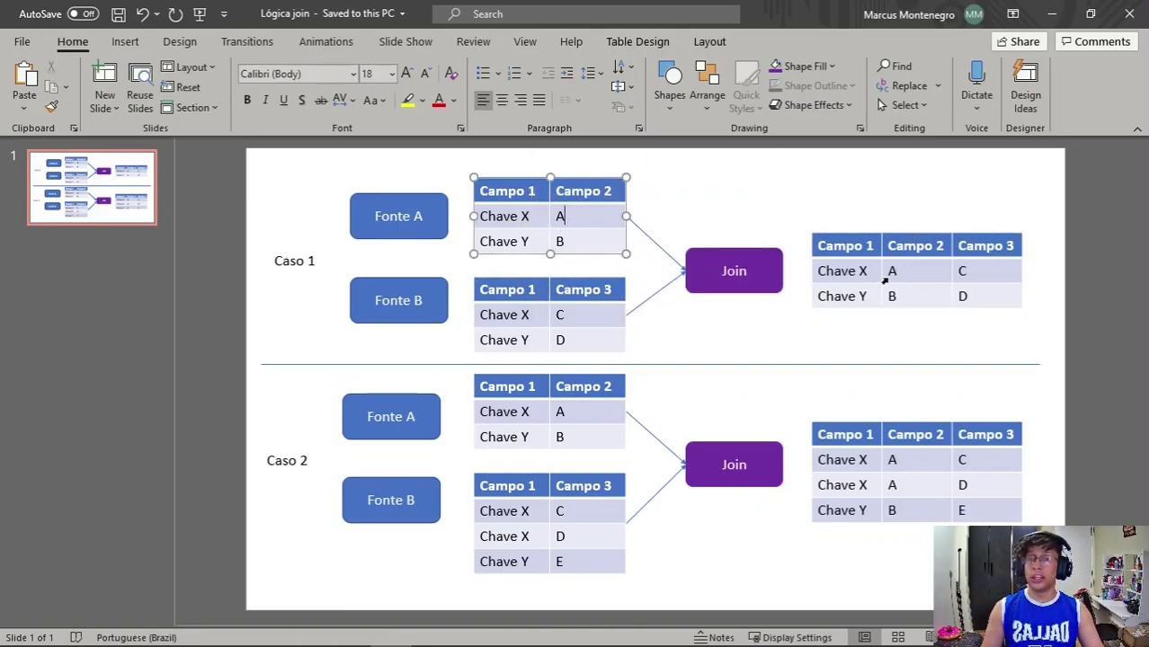
{"action": "left_click_drag", "start_coordinate": [913, 277], "coordinate": [984, 275]}
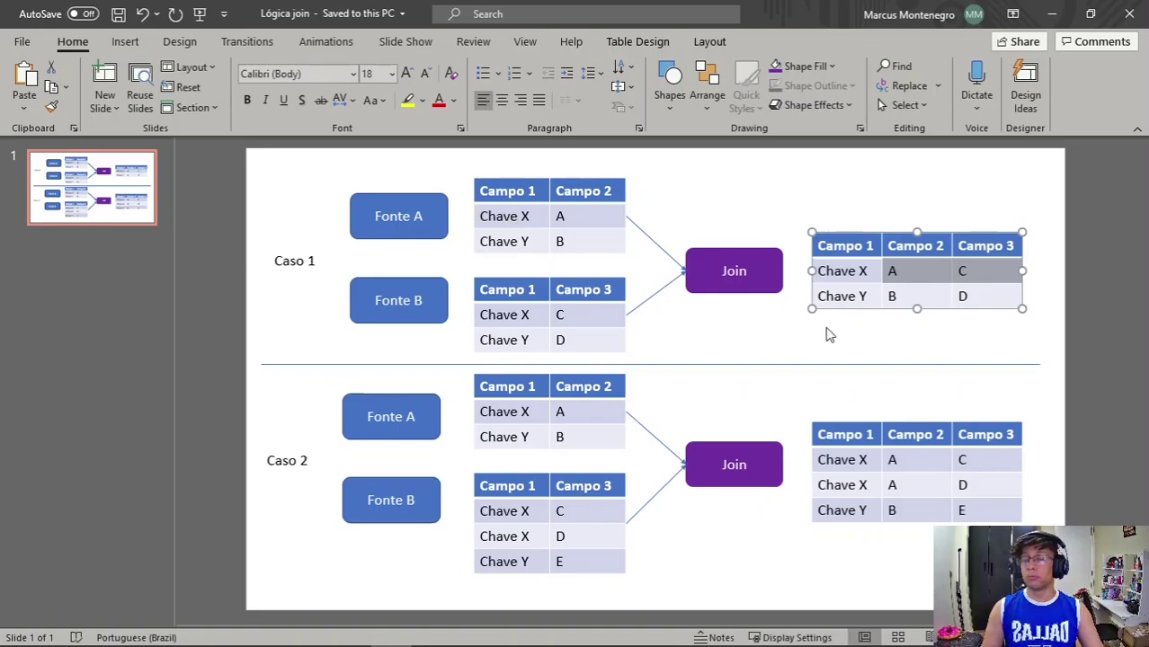
{"action": "left_click", "coordinate": [560, 245]}
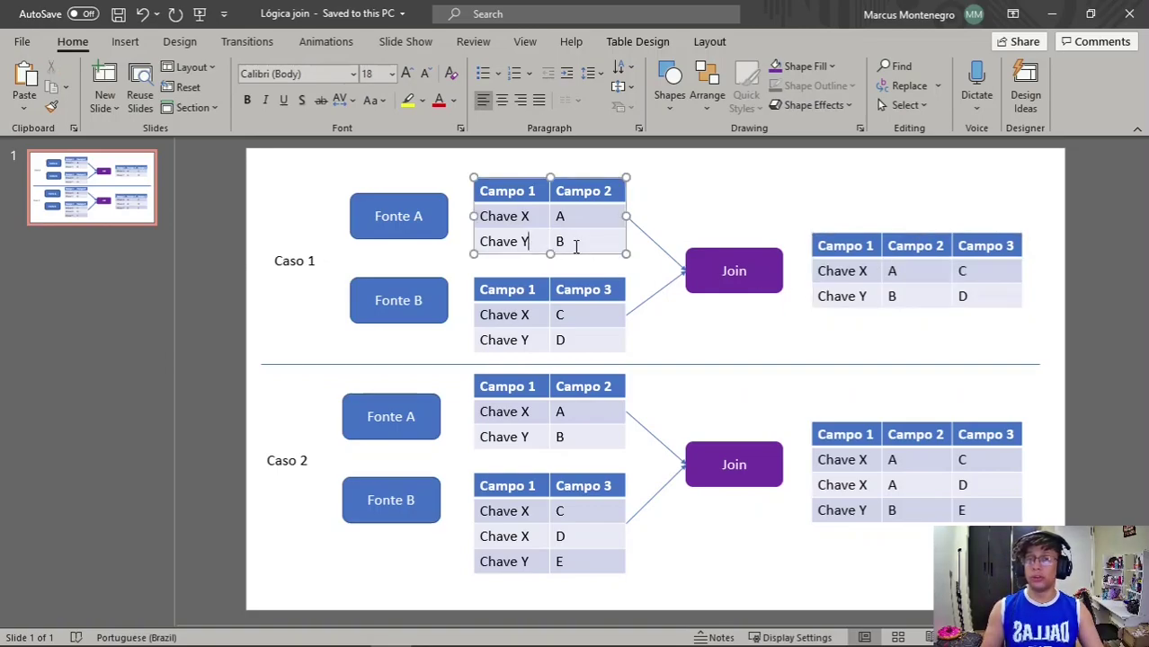
{"action": "left_click", "coordinate": [564, 340]}
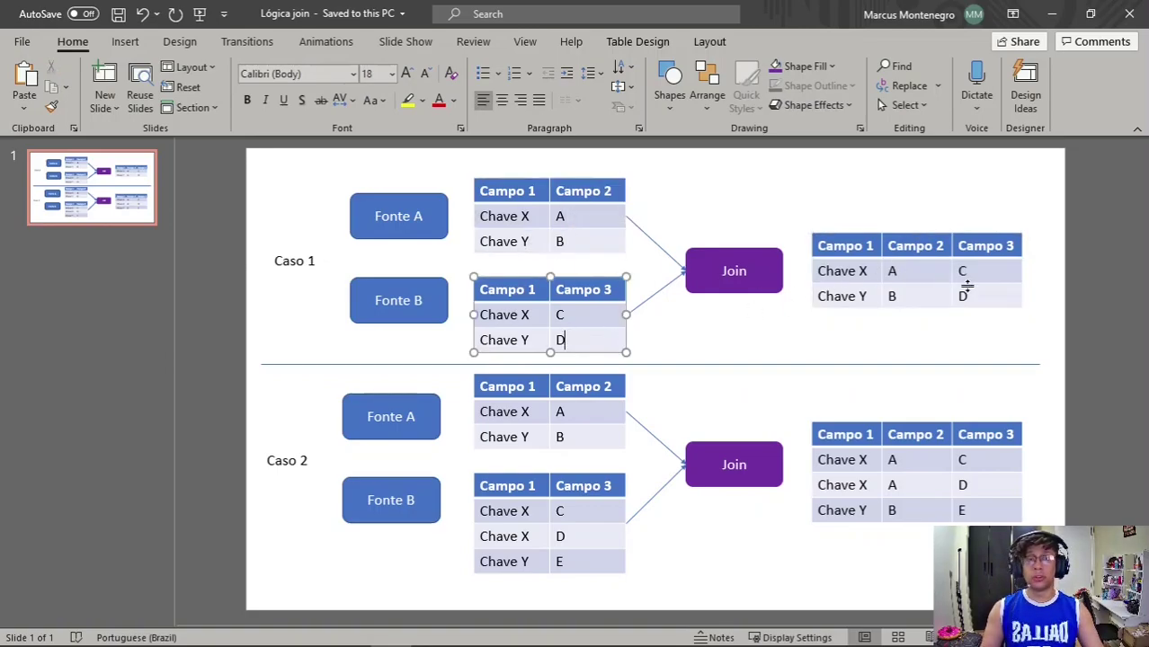
- Examine the Chave Y row in the Caso 1 result, and compare Caso 2's Chave X source rows with its first joined row
{"action": "left_click_drag", "start_coordinate": [985, 296], "coordinate": [910, 302]}
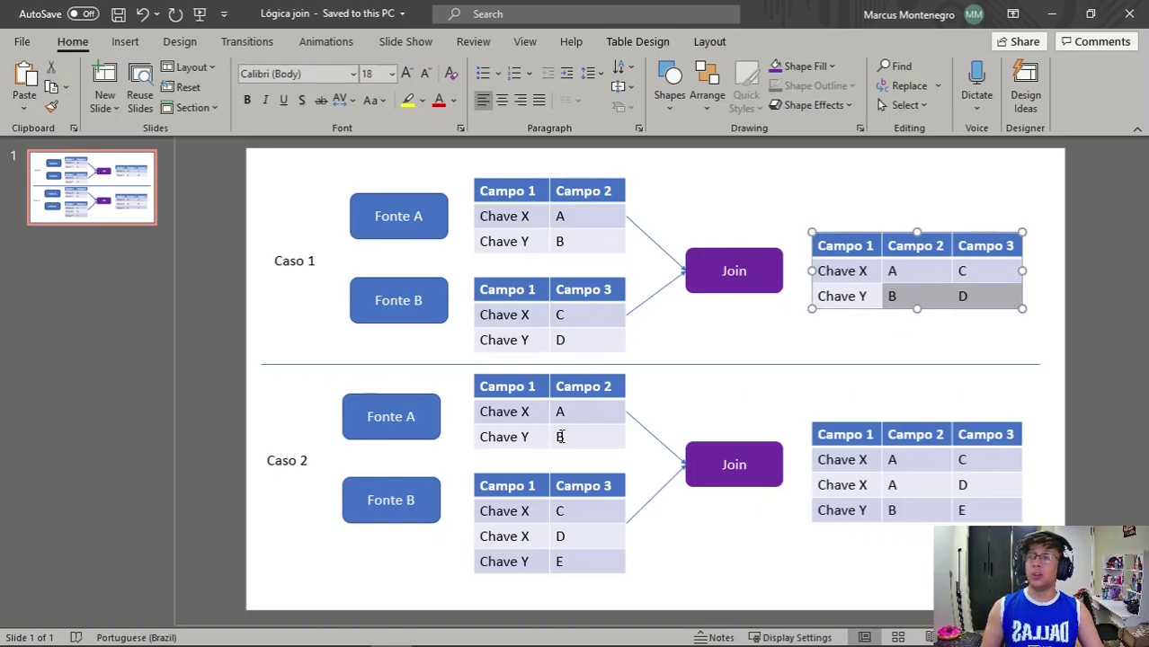
{"action": "left_click", "coordinate": [571, 510]}
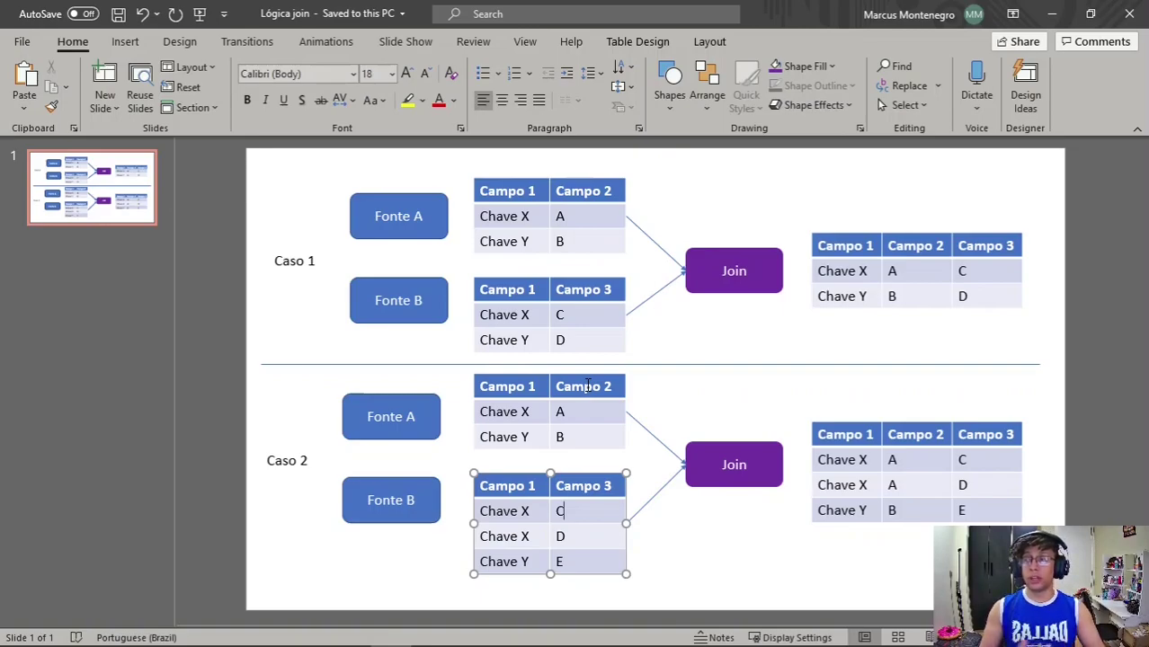
{"action": "triple_click", "coordinate": [525, 410]}
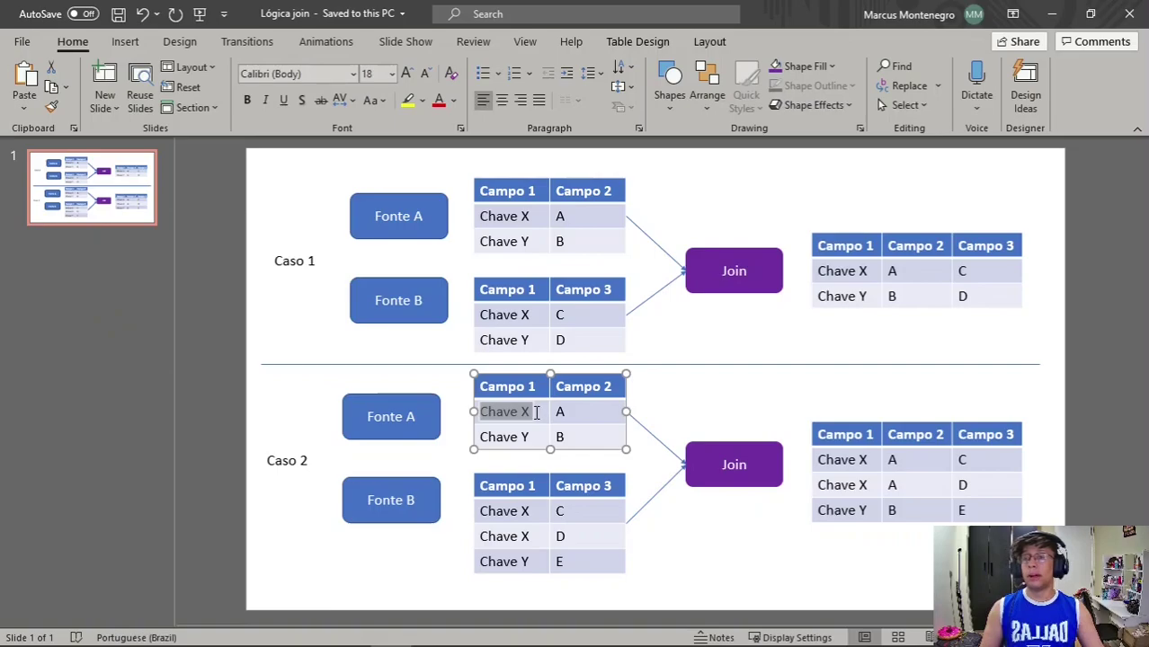
{"action": "left_click", "coordinate": [505, 411]}
{"action": "left_click", "coordinate": [537, 509]}
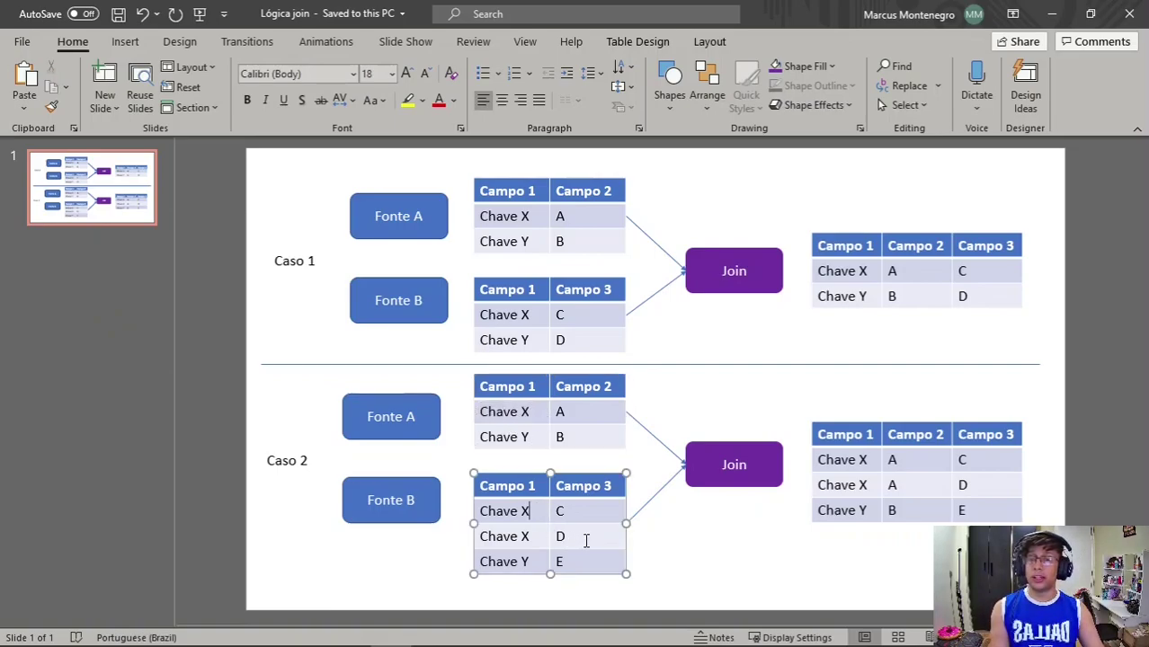
{"action": "left_click_drag", "start_coordinate": [585, 538], "coordinate": [518, 523]}
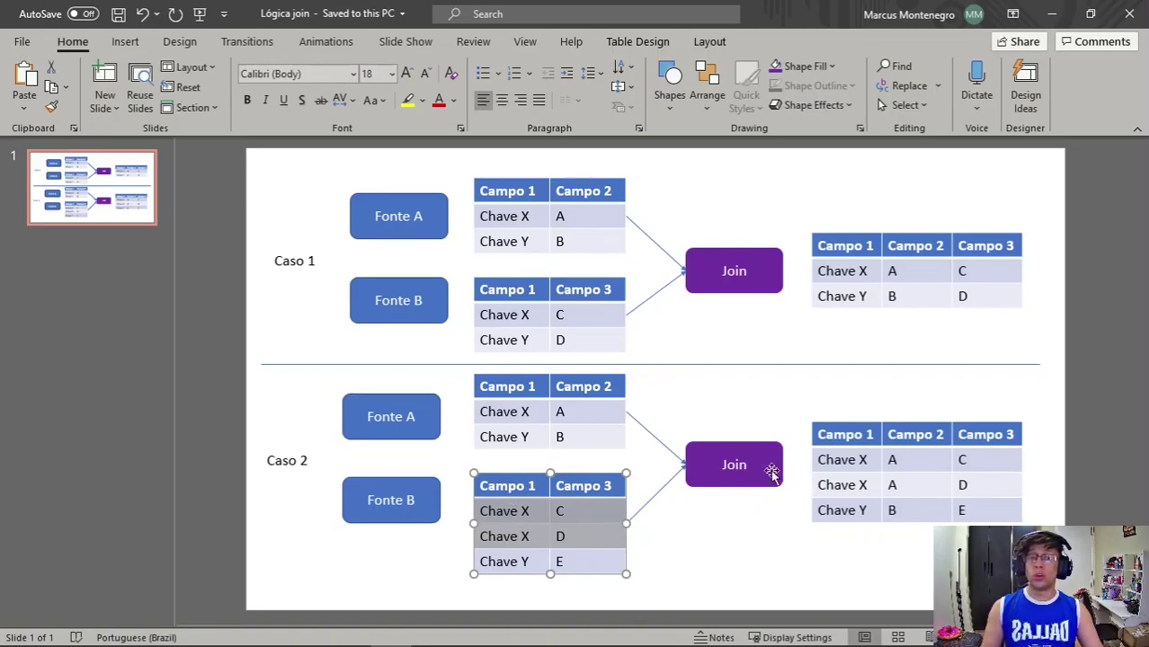
{"action": "left_click", "coordinate": [927, 463]}
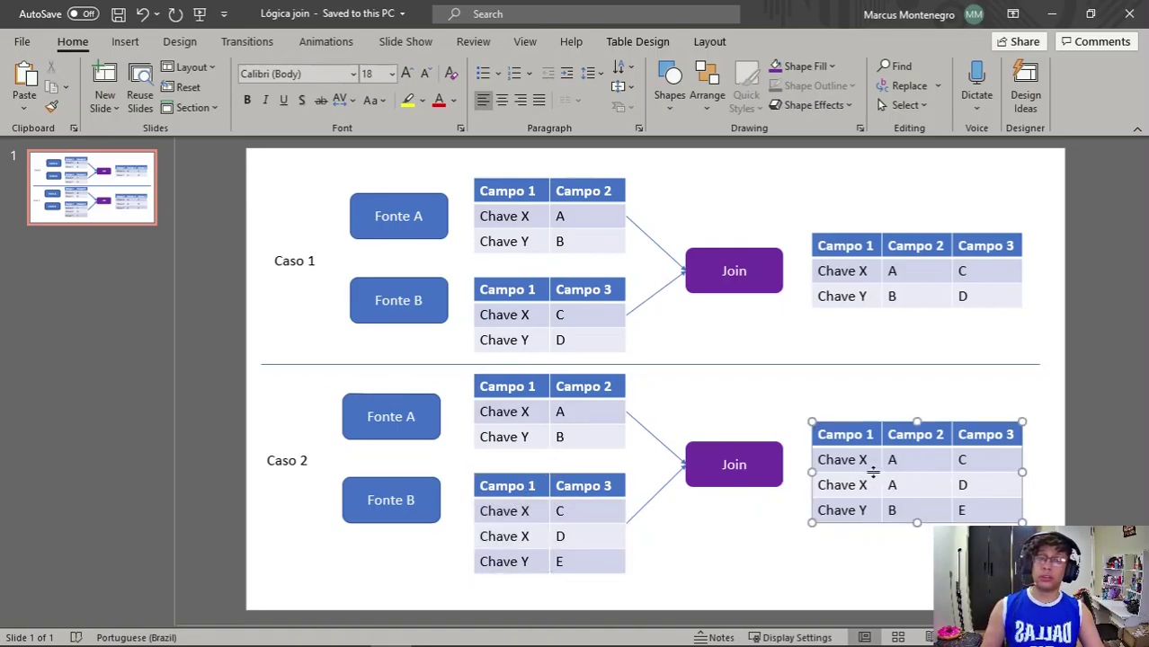
{"action": "left_click_drag", "start_coordinate": [559, 411], "coordinate": [506, 411]}
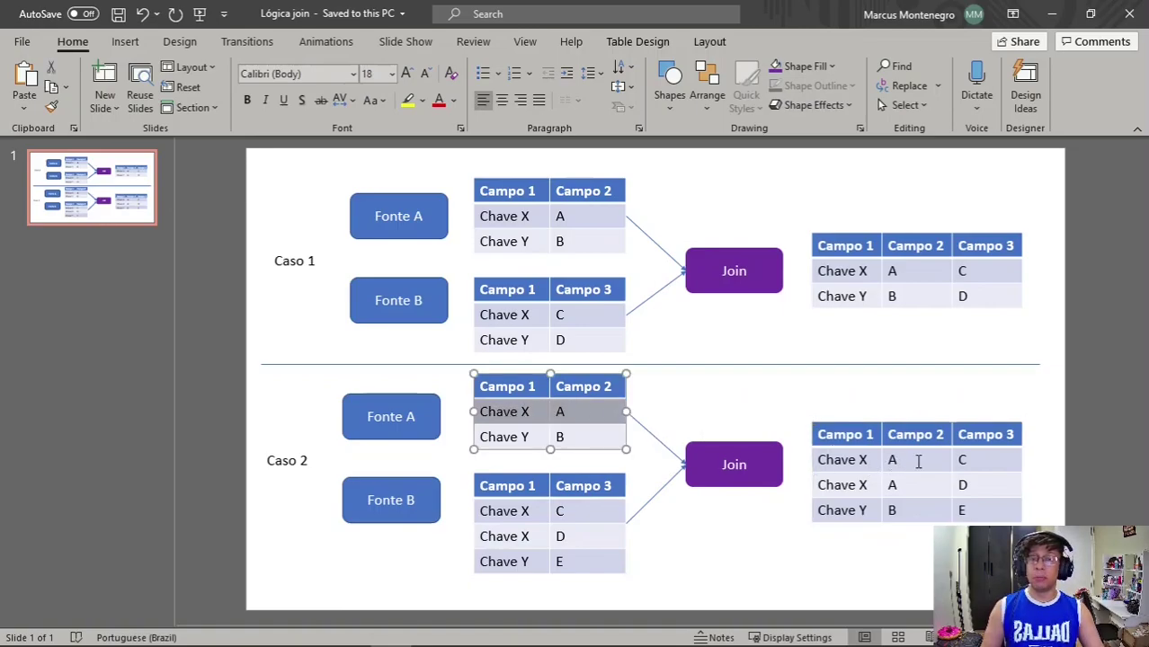
{"action": "left_click_drag", "start_coordinate": [919, 460], "coordinate": [833, 459]}
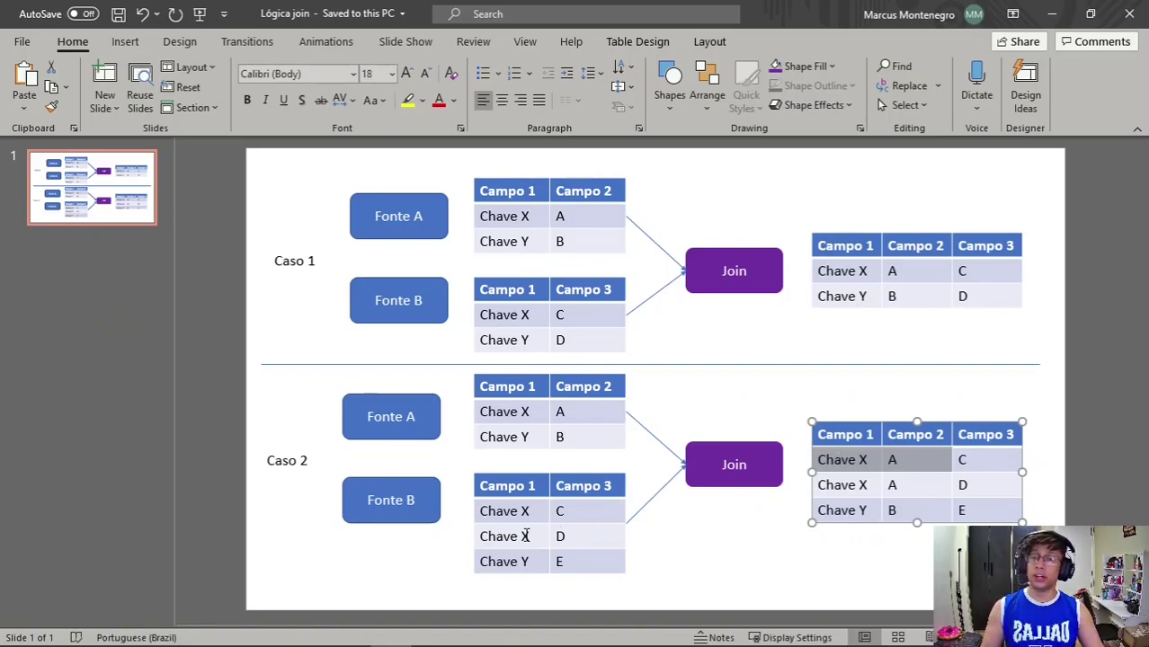
- Trace how Fonte B's two Chave X rows in Caso 2 pair with Fonte A's single Chave X row in the joined table
{"action": "left_click", "coordinate": [502, 511]}
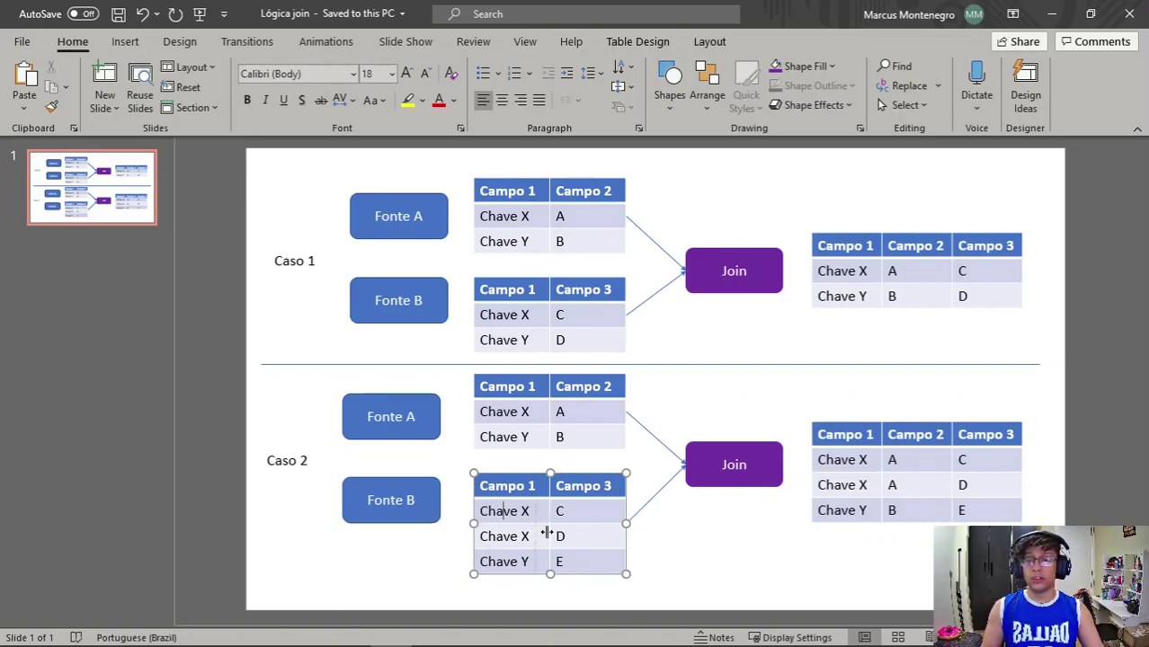
{"action": "left_click_drag", "start_coordinate": [474, 520], "coordinate": [471, 520]}
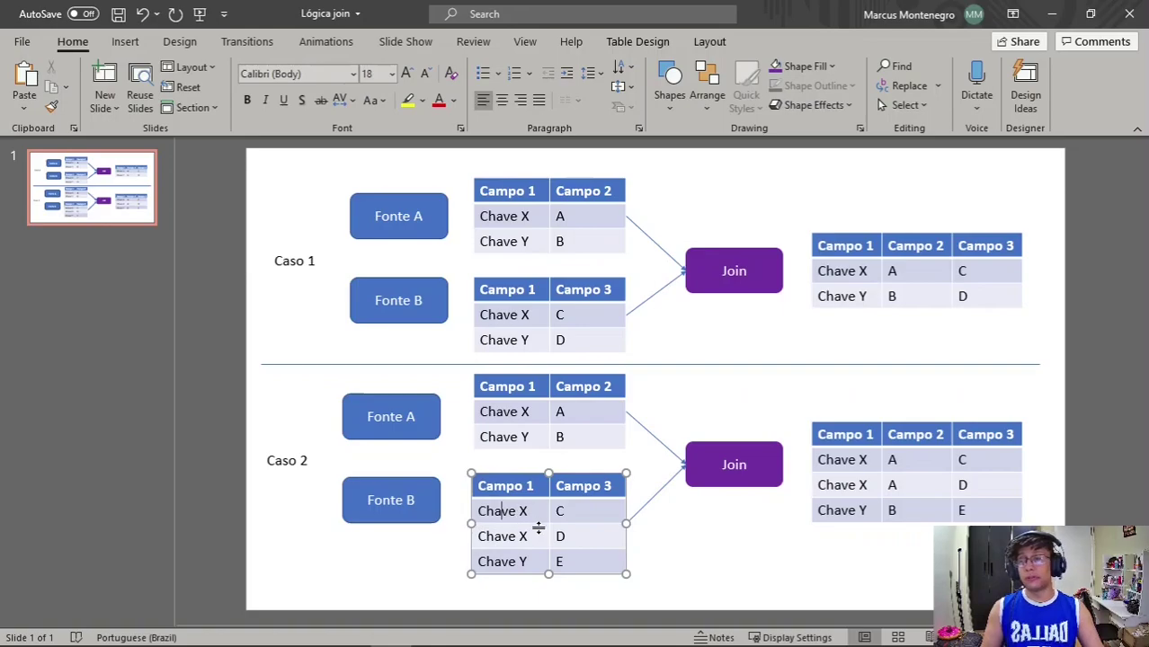
{"action": "left_click_drag", "start_coordinate": [577, 537], "coordinate": [507, 511]}
{"action": "left_click", "coordinate": [508, 411]}
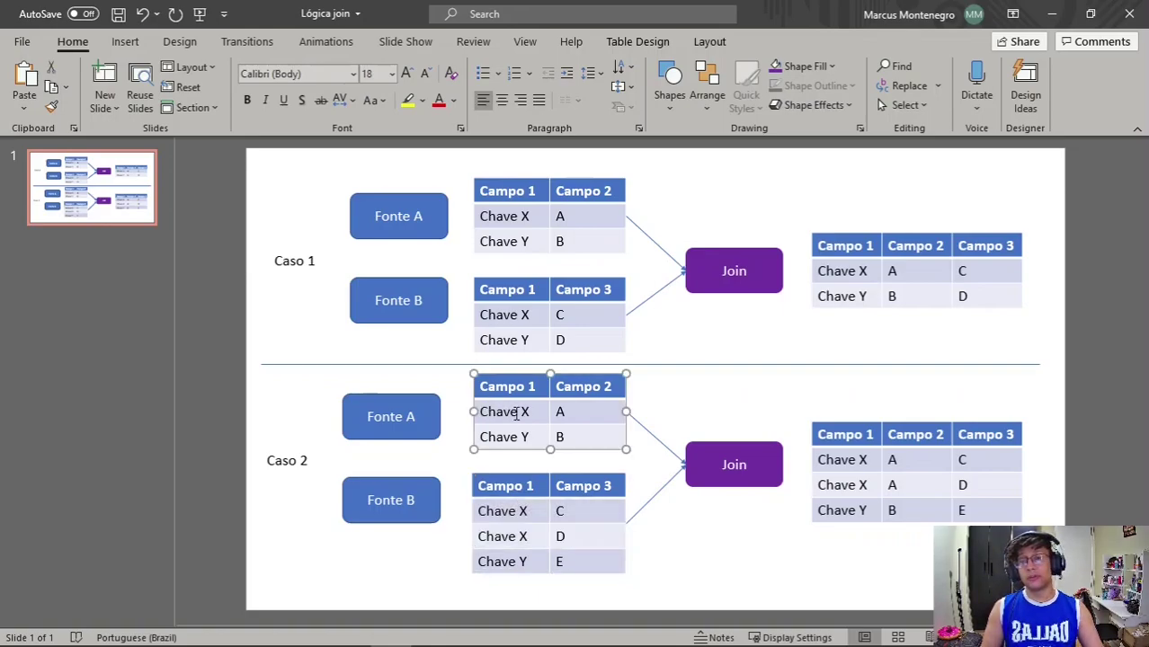
{"action": "left_click_drag", "start_coordinate": [596, 417], "coordinate": [496, 415]}
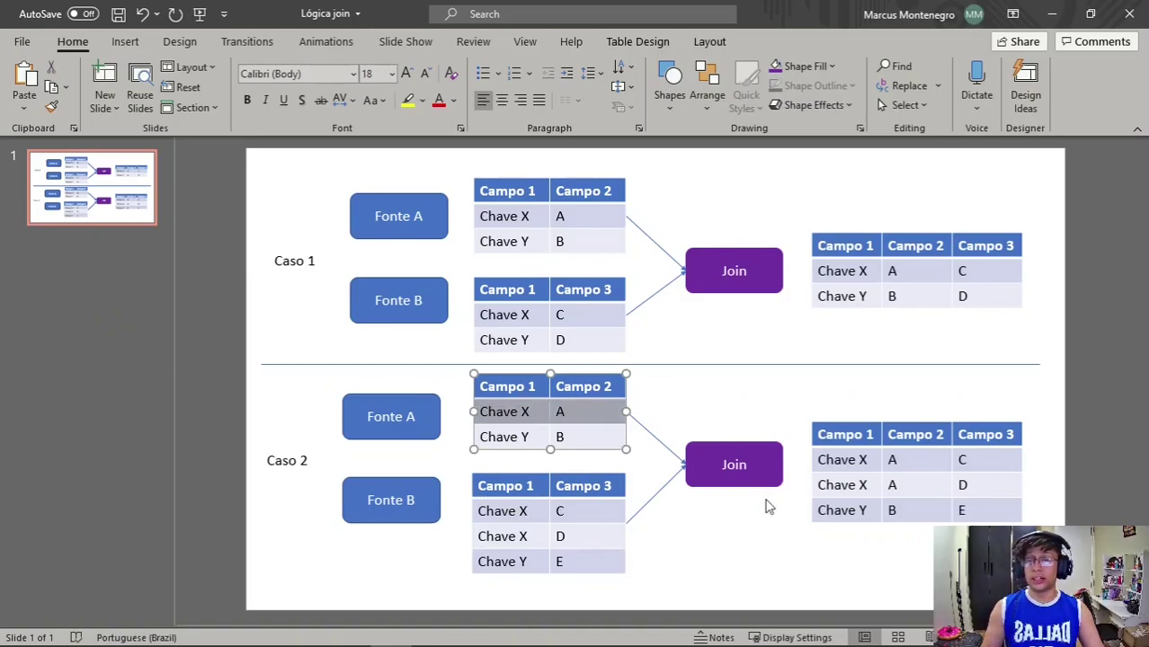
{"action": "left_click", "coordinate": [913, 462]}
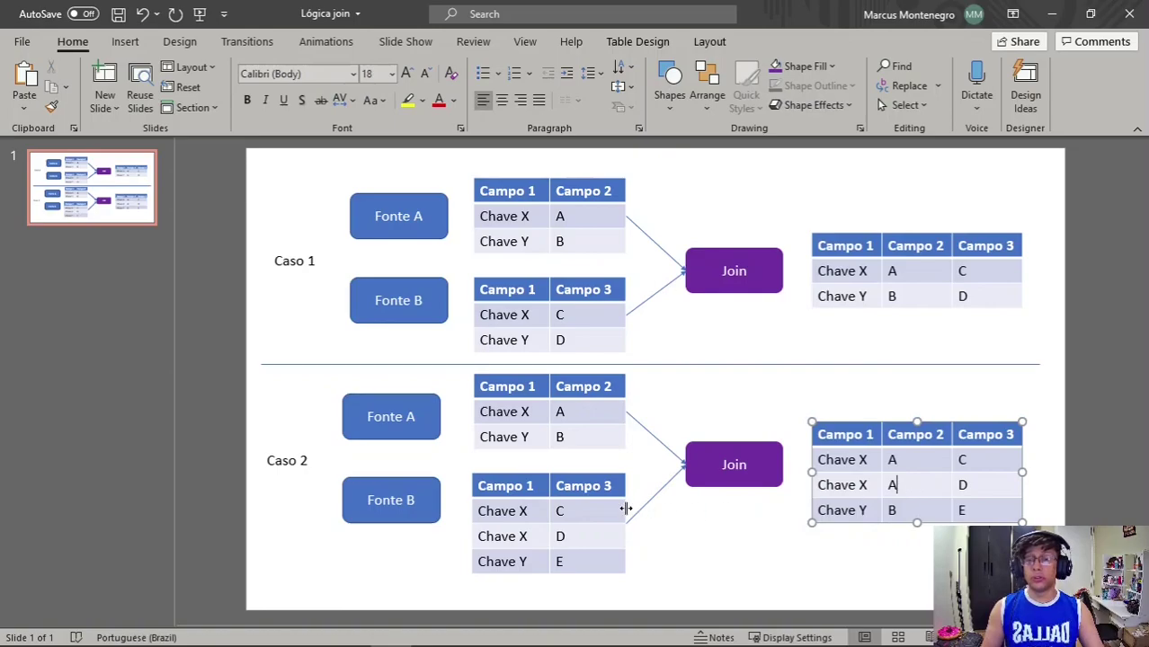
{"action": "left_click_drag", "start_coordinate": [597, 514], "coordinate": [517, 512]}
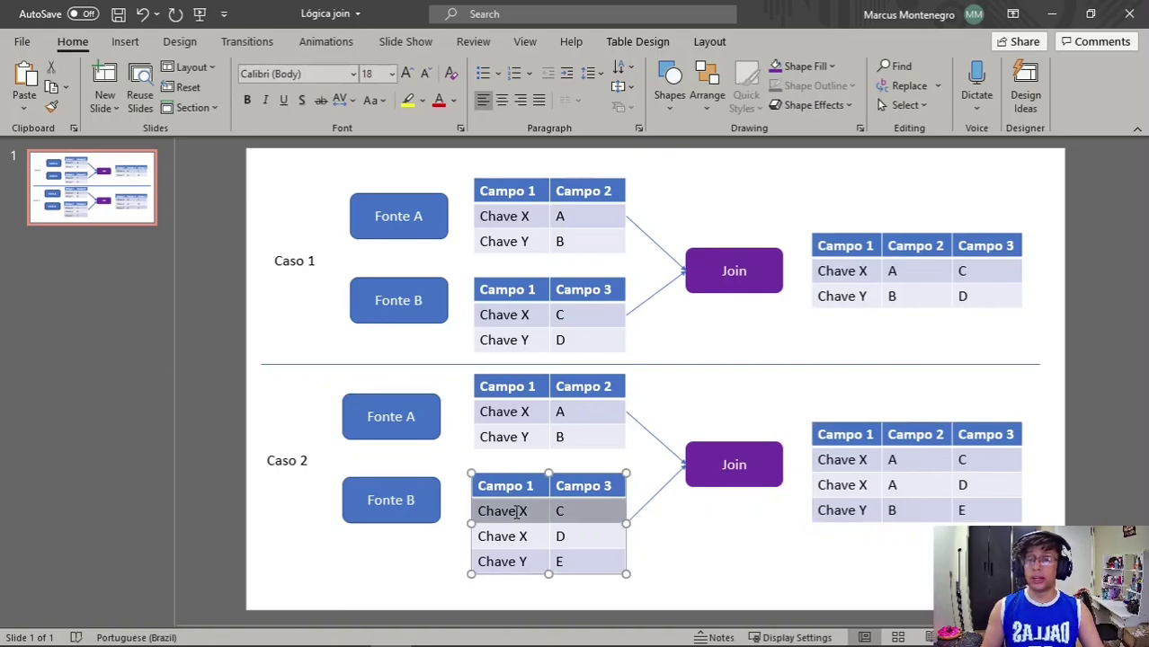
{"action": "left_click", "coordinate": [586, 536]}
{"action": "left_click", "coordinate": [933, 486]}
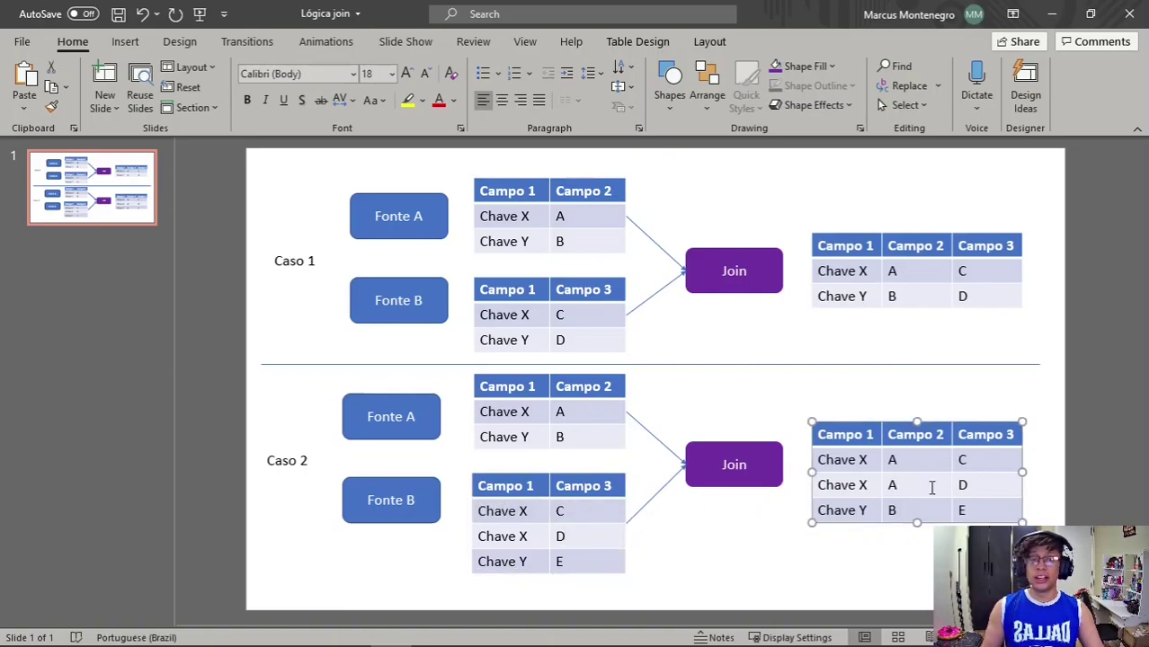
{"action": "left_click_drag", "start_coordinate": [944, 480], "coordinate": [826, 481]}
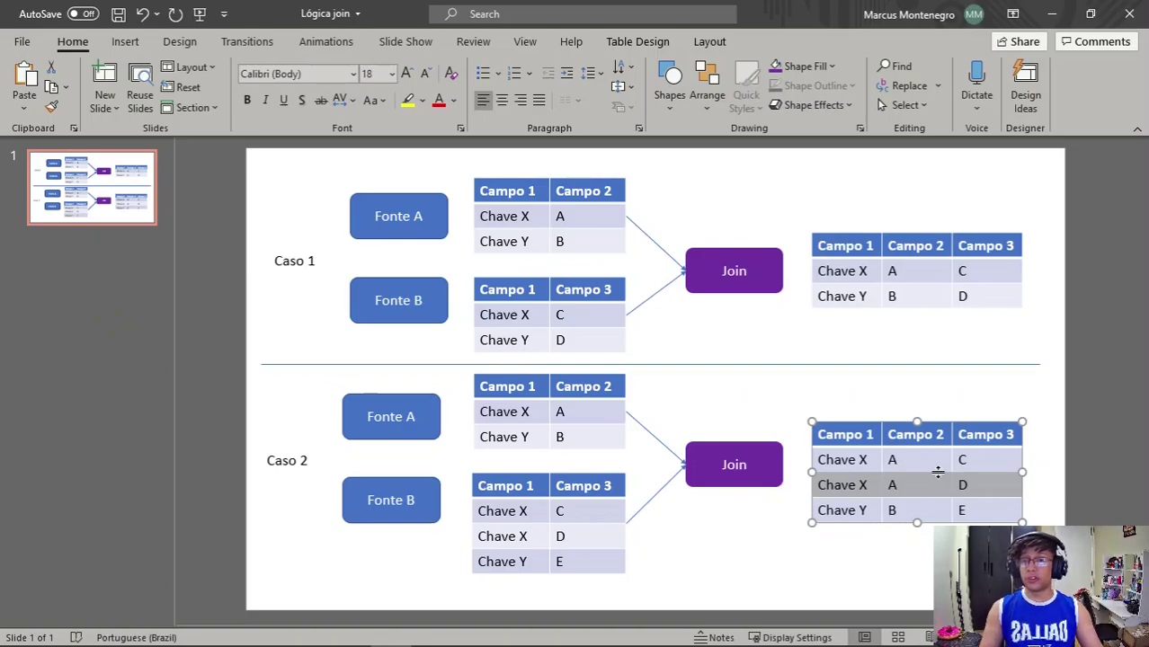
{"action": "left_click_drag", "start_coordinate": [573, 439], "coordinate": [476, 395]}
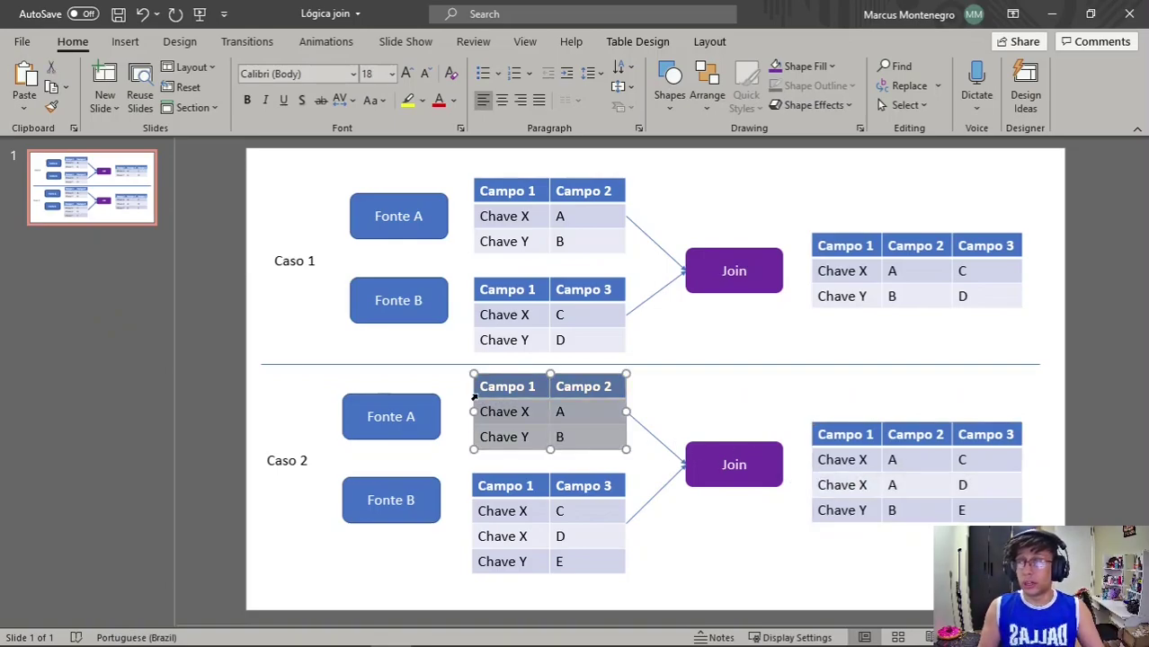
{"action": "left_click", "coordinate": [732, 416]}
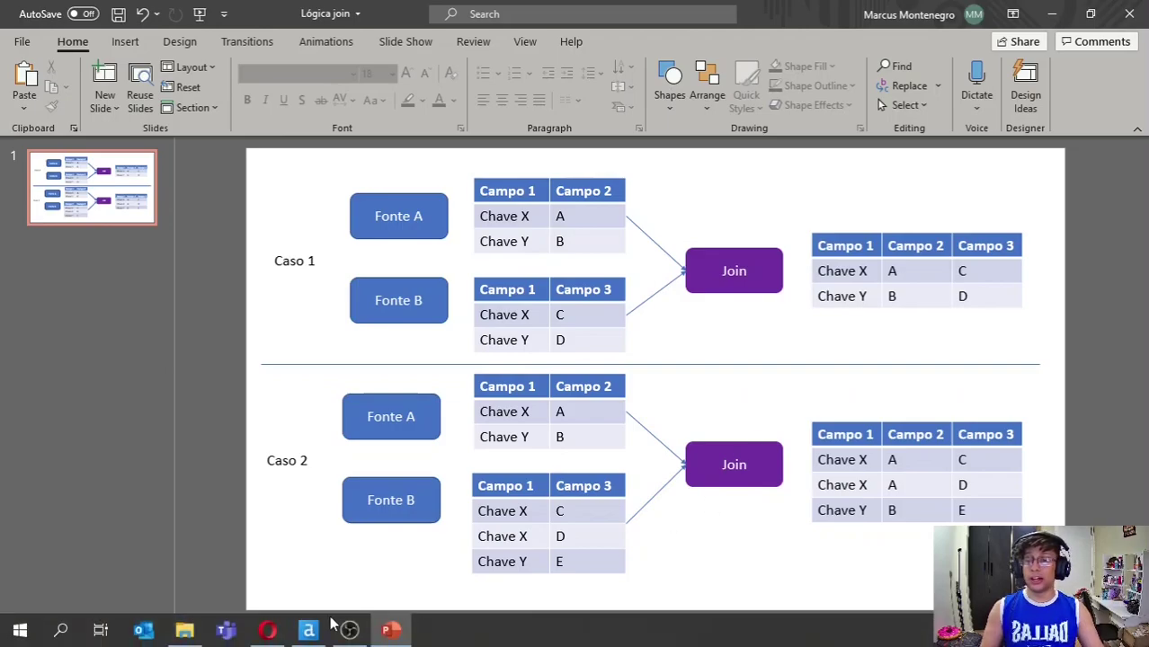
- Switch back to Alteryx Designer and view the Join tool's joined output
{"action": "left_click", "coordinate": [308, 631]}
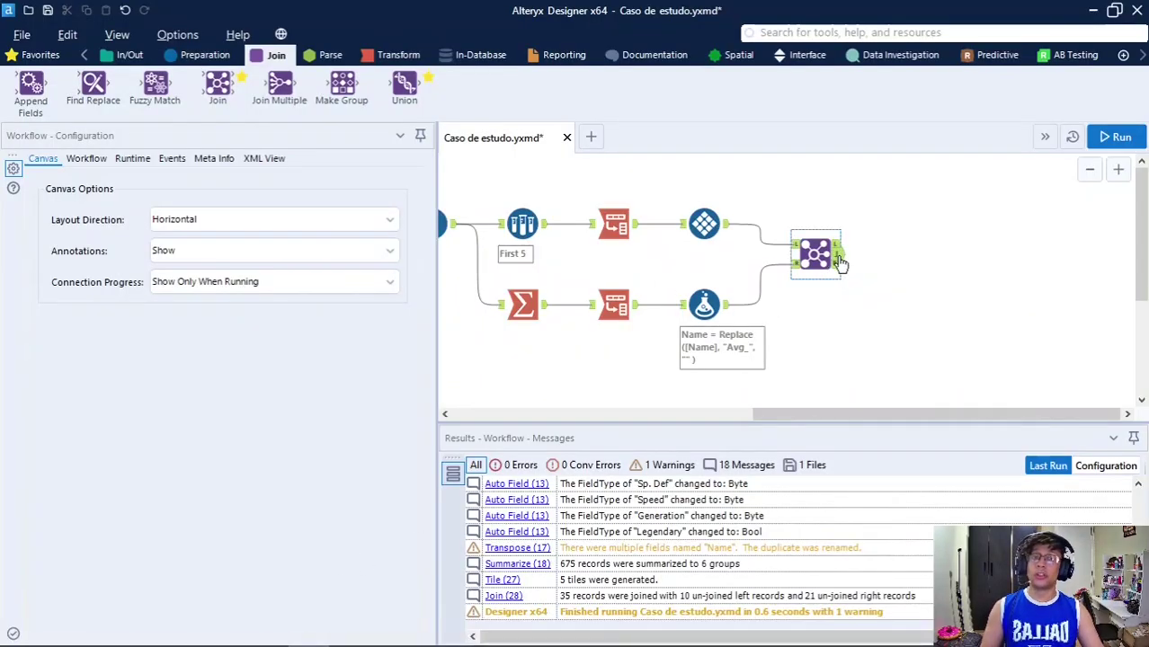
{"action": "left_click", "coordinate": [837, 259]}
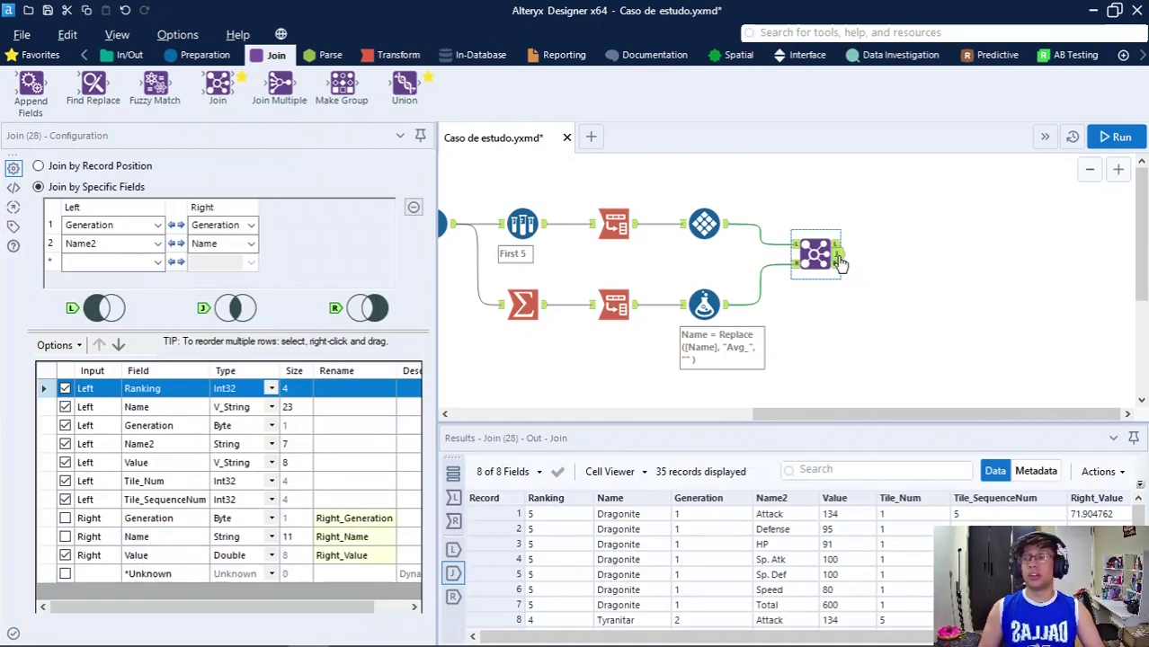